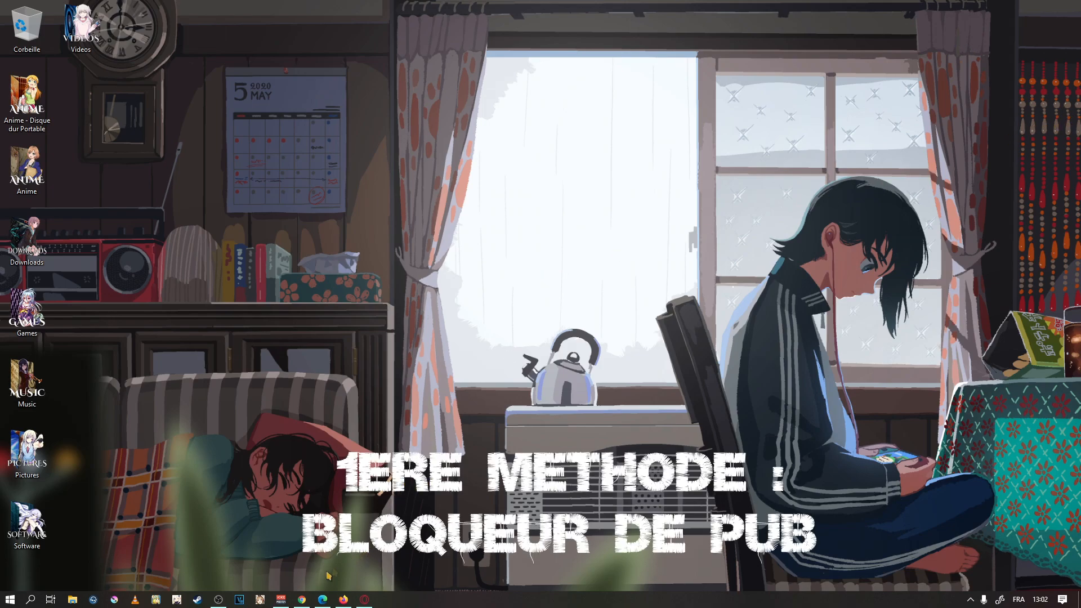
# Open Google Chrome in a maximized window and search Google for "ublock origin"
pyautogui.click(302, 600)
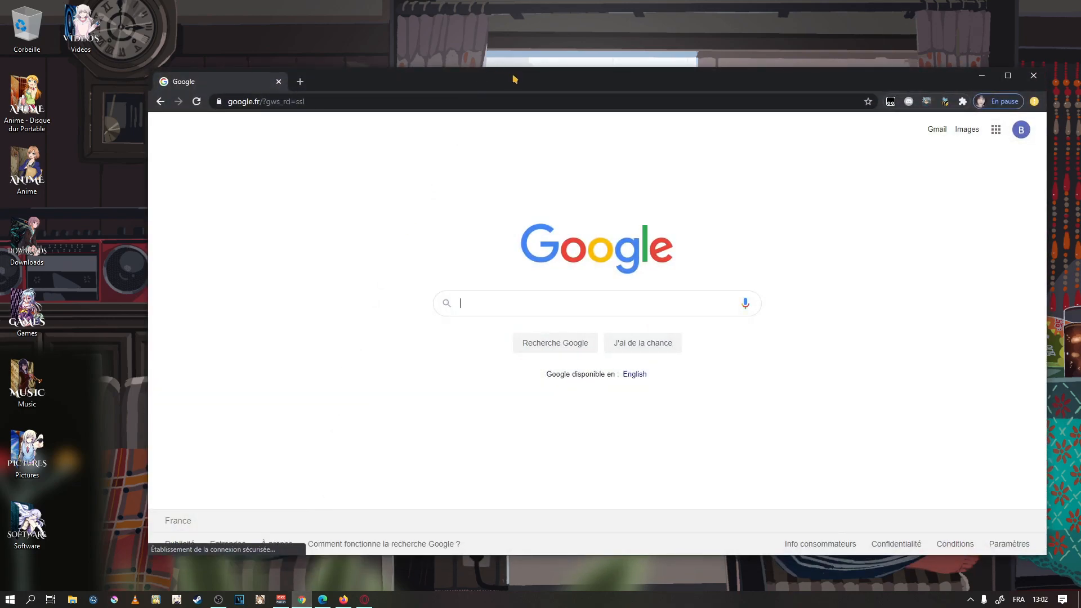
pyautogui.doubleClick(513, 79)
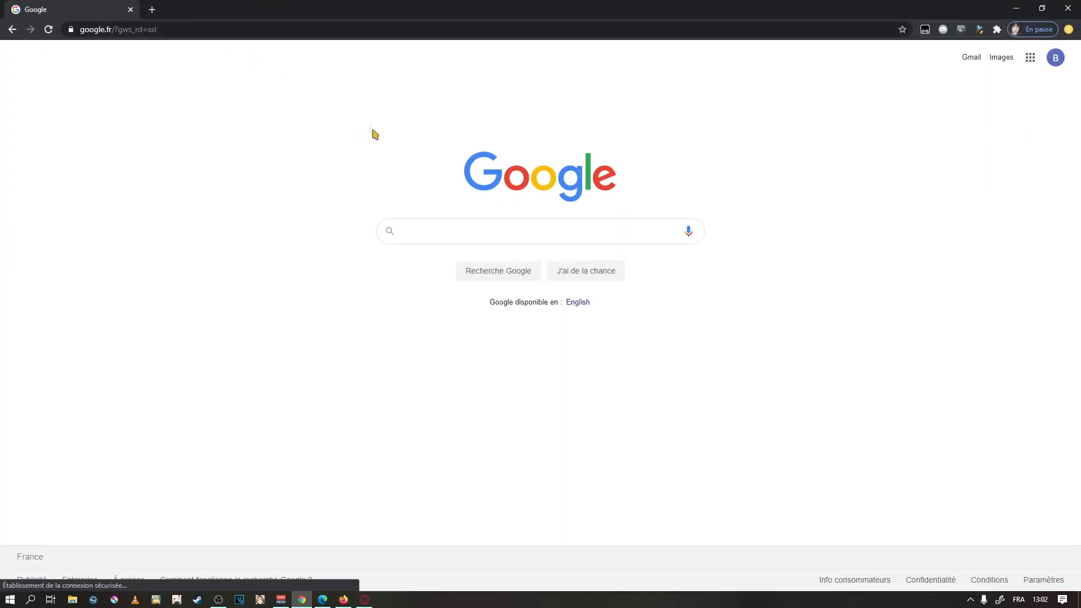
pyautogui.click(323, 30)
pyautogui.click(422, 226)
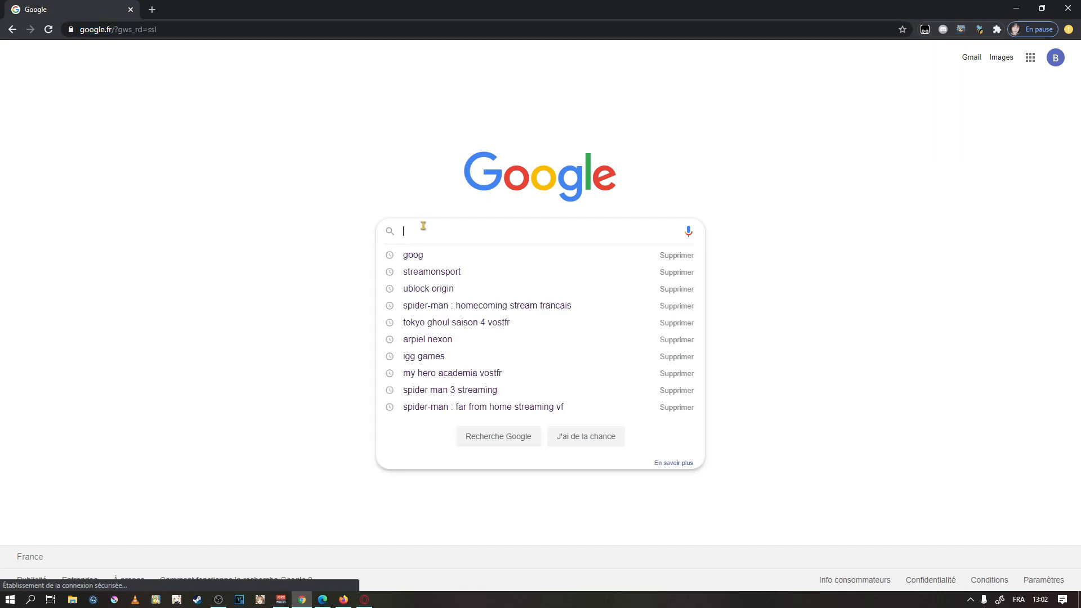
pyautogui.write('ublock origin')
pyautogui.press('Return')
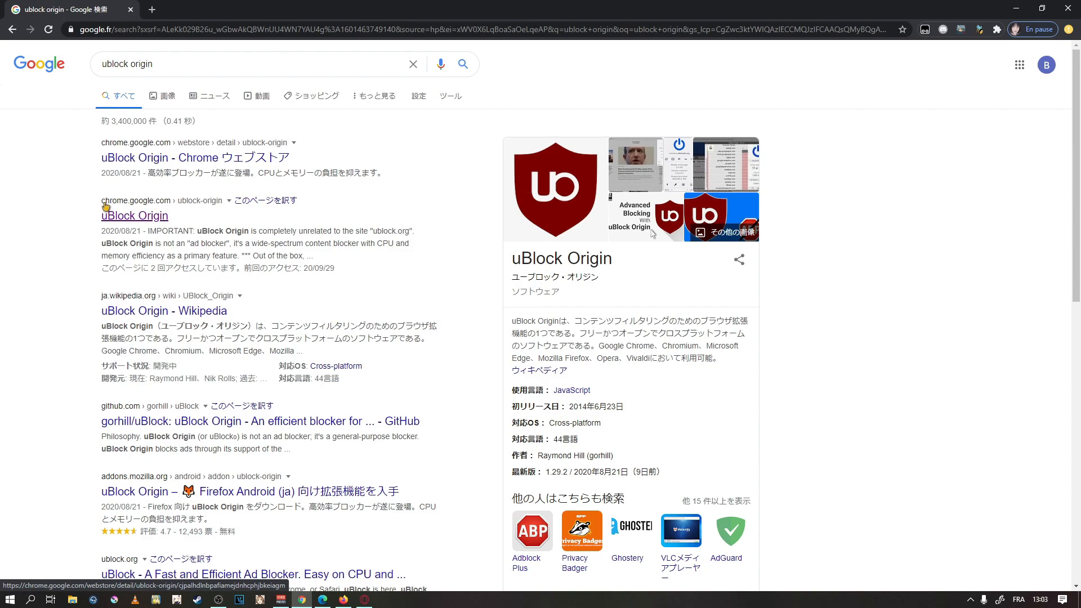
# Open the uBlock Origin page in the Chrome Web Store and add the extension to Chrome
pyautogui.click(130, 222)
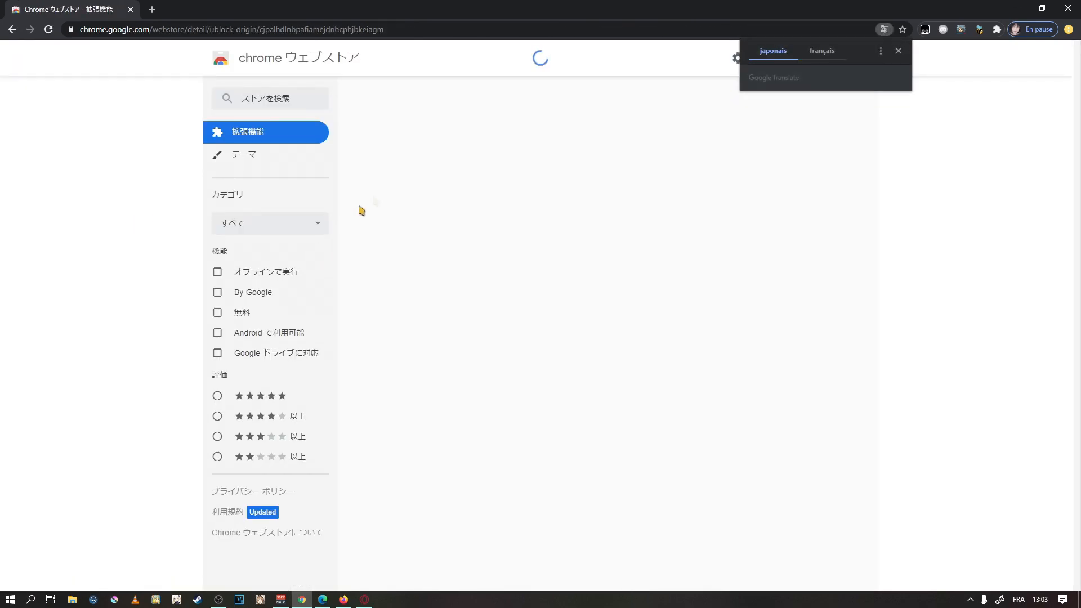
pyautogui.click(783, 145)
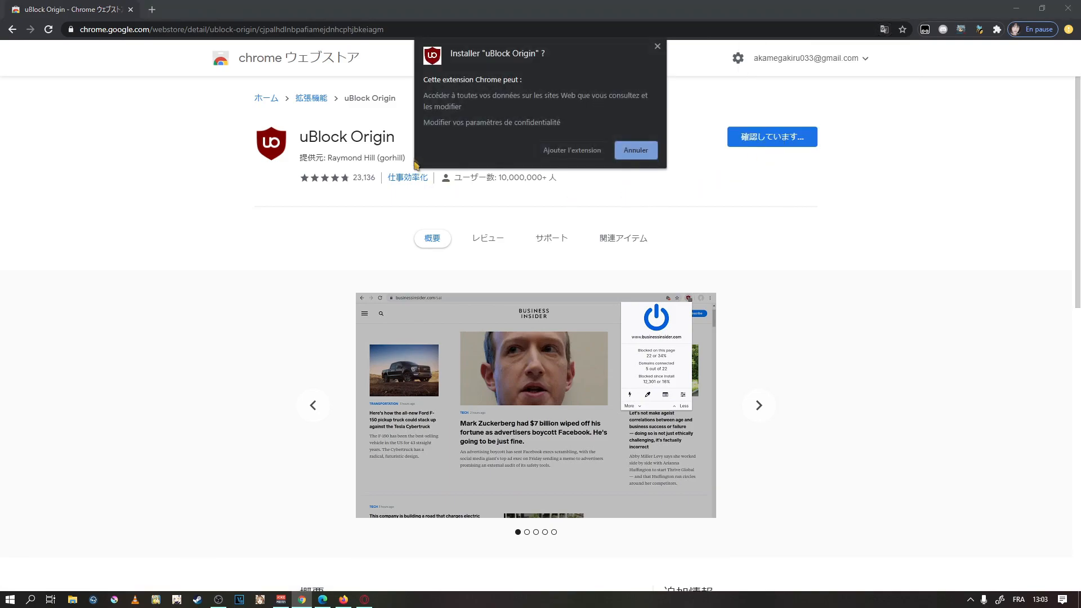
pyautogui.click(603, 152)
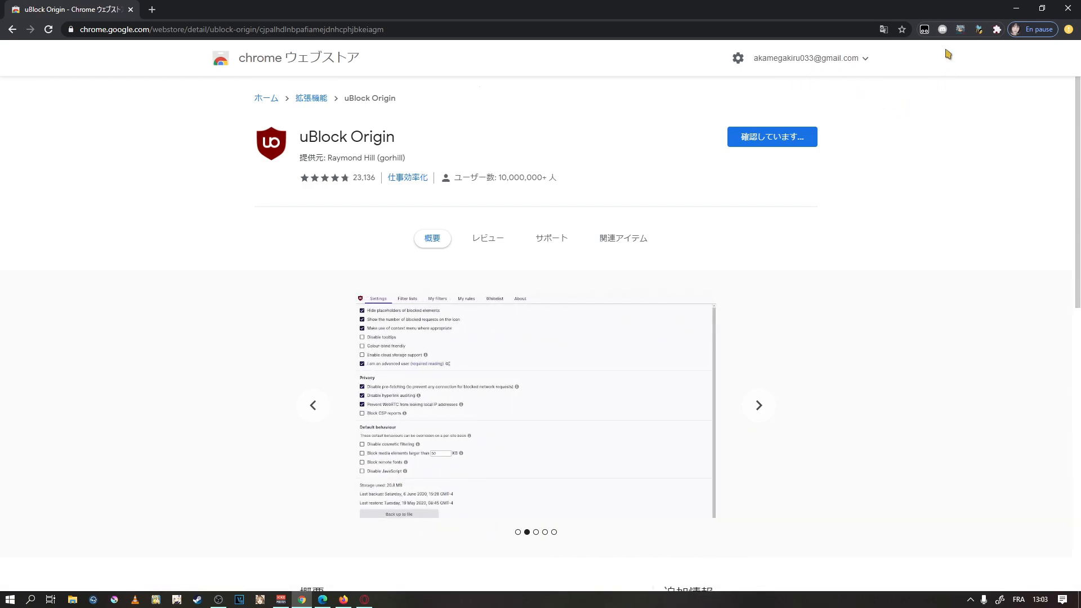
pyautogui.click(977, 48)
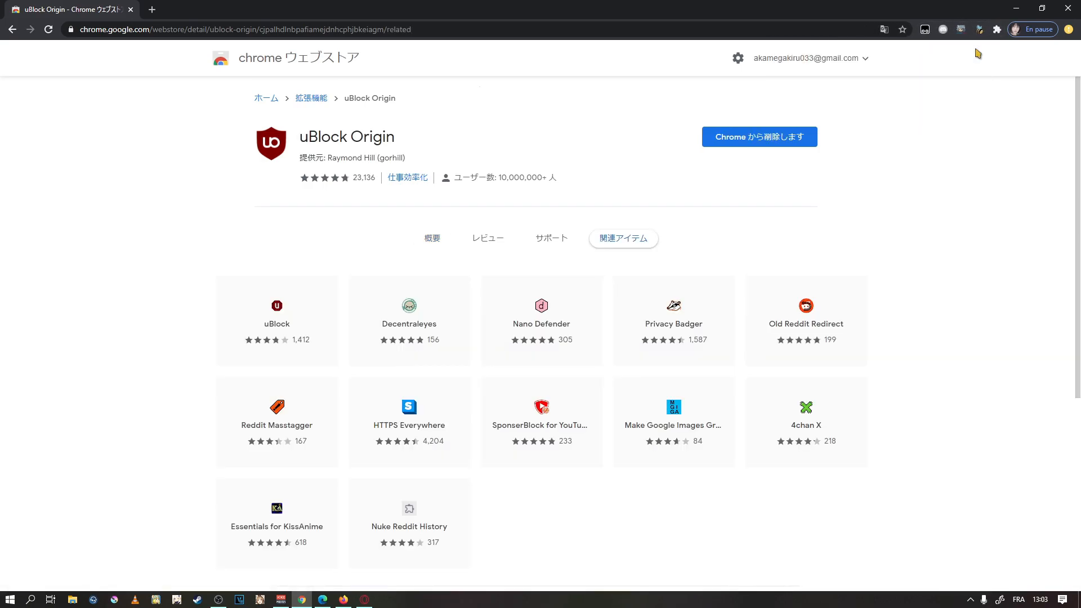
# Open uBlock Origin's details in Chrome's extension management and allow it in private browsing mode
pyautogui.rightClick(980, 33)
pyautogui.click(964, 127)
pyautogui.click(365, 119)
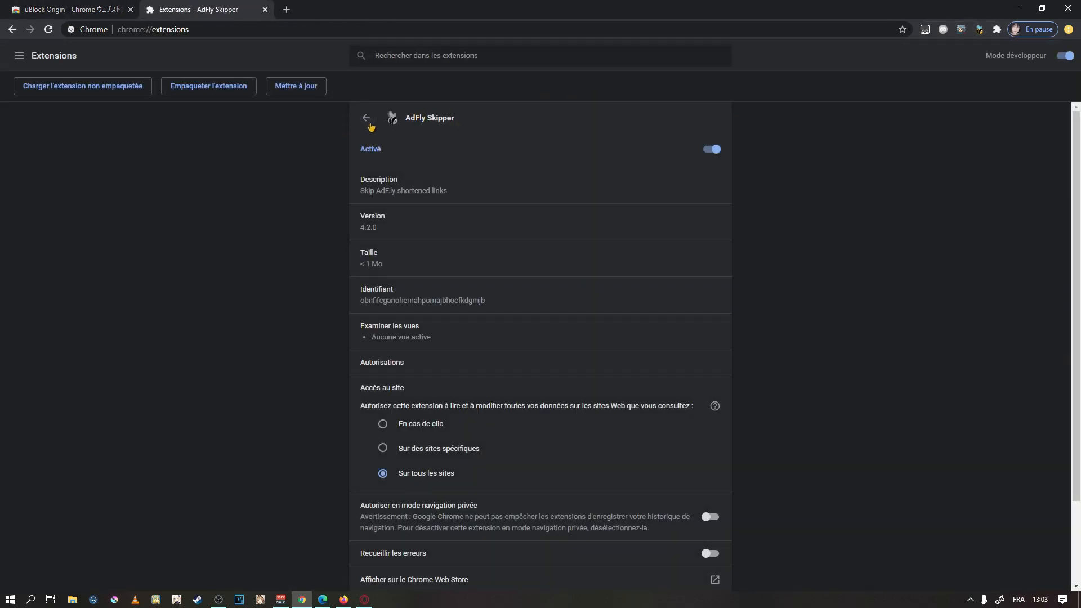
pyautogui.scroll(-2, 463, 268)
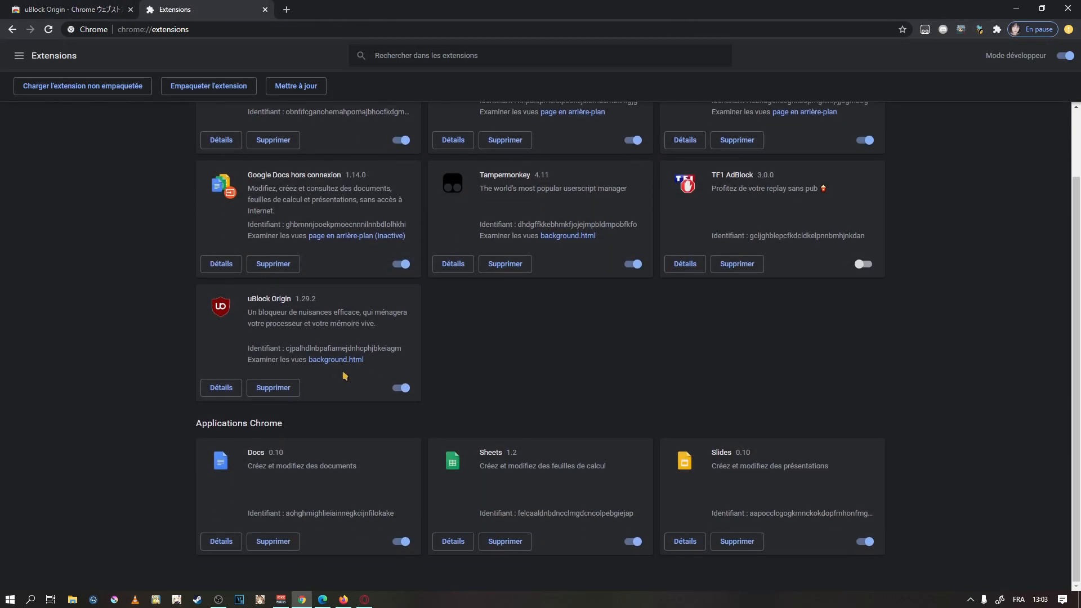
pyautogui.click(222, 387)
pyautogui.scroll(-3, 523, 293)
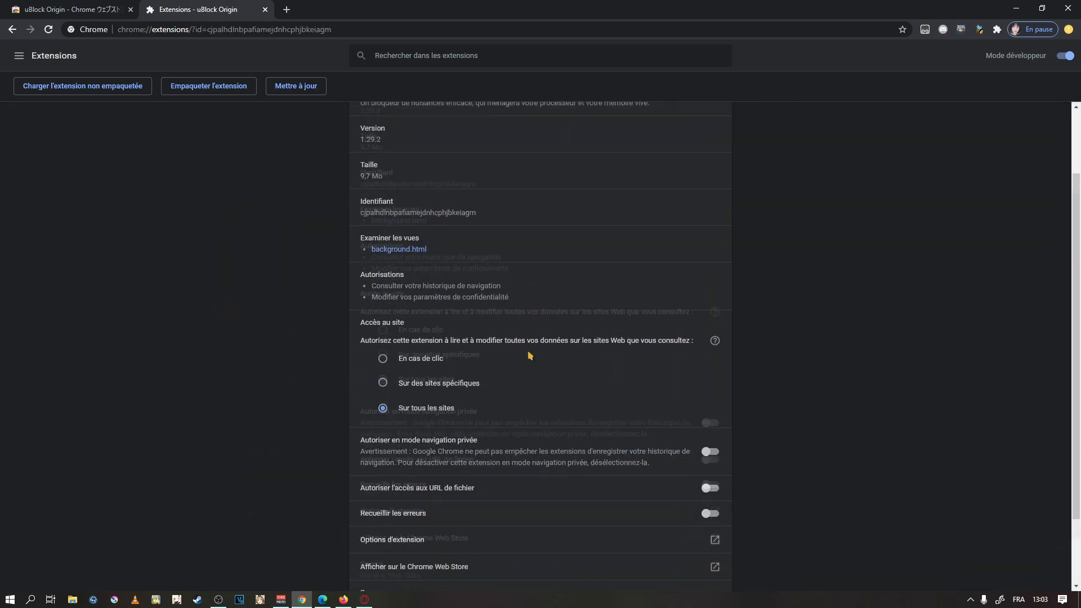
pyautogui.click(709, 372)
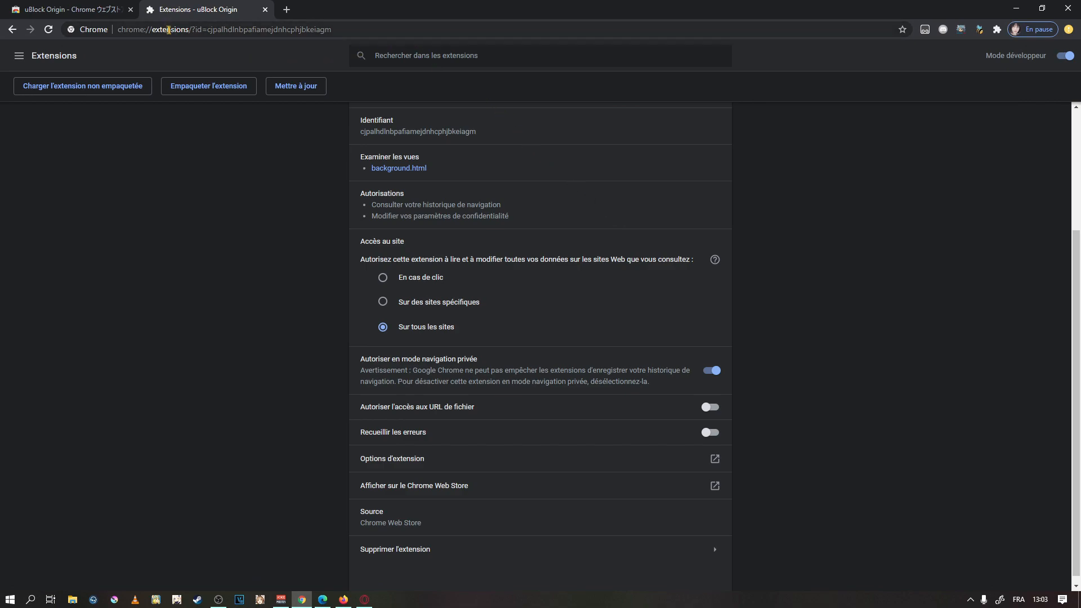
# Return to the Google results page and search for "streamonsports."
pyautogui.click(99, 7)
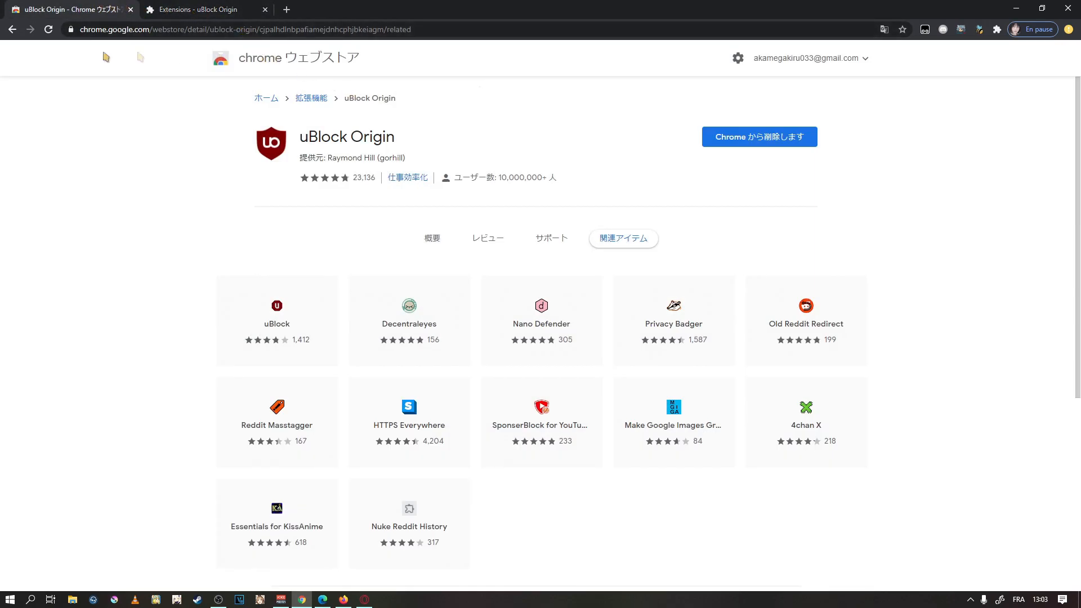
pyautogui.click(12, 29)
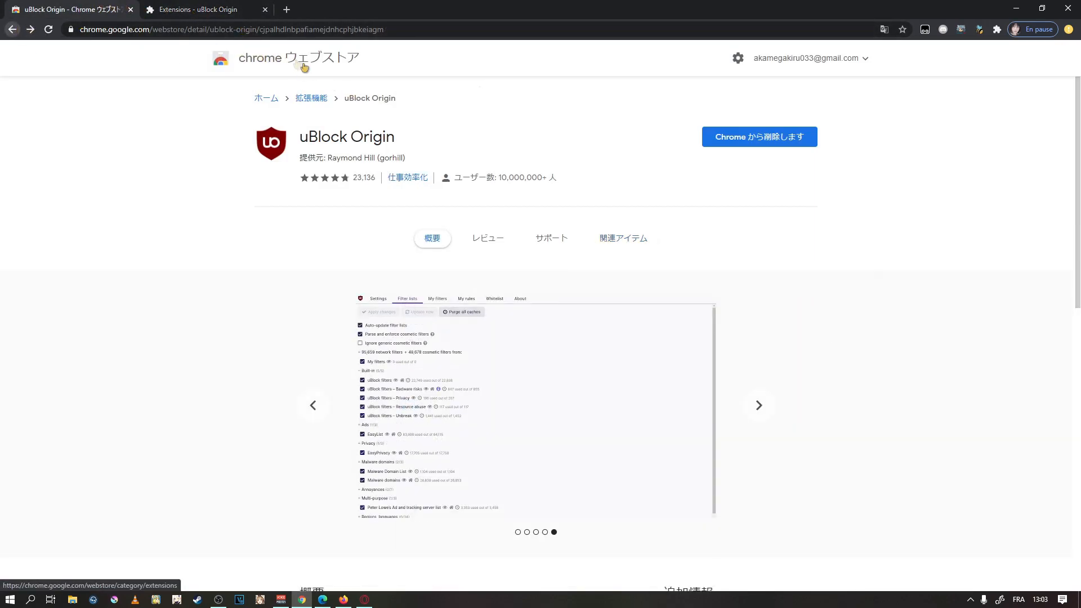
pyautogui.click(11, 30)
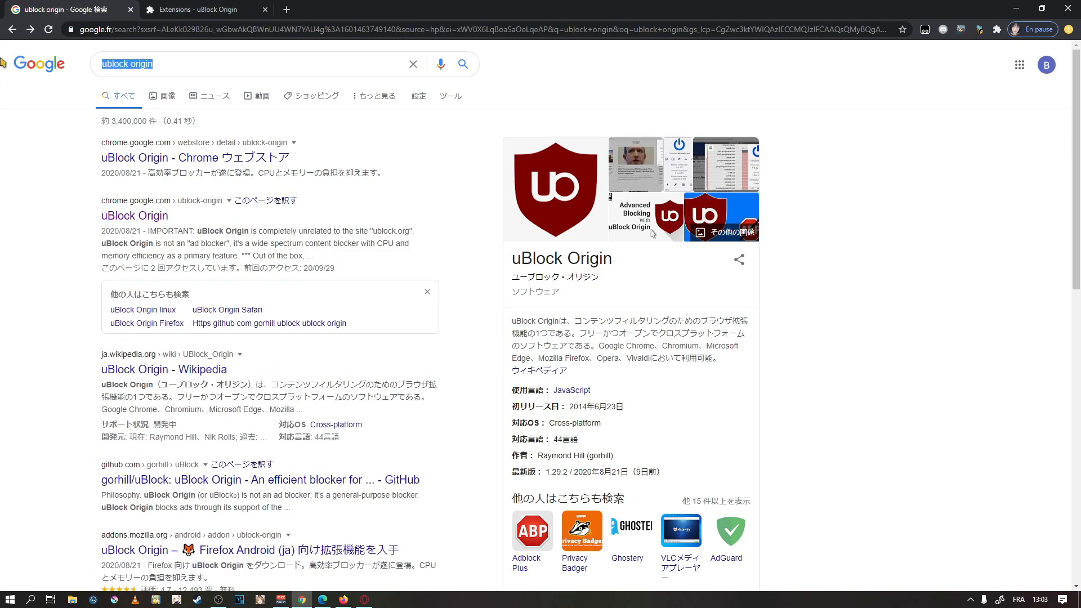
pyautogui.write('streamojns')
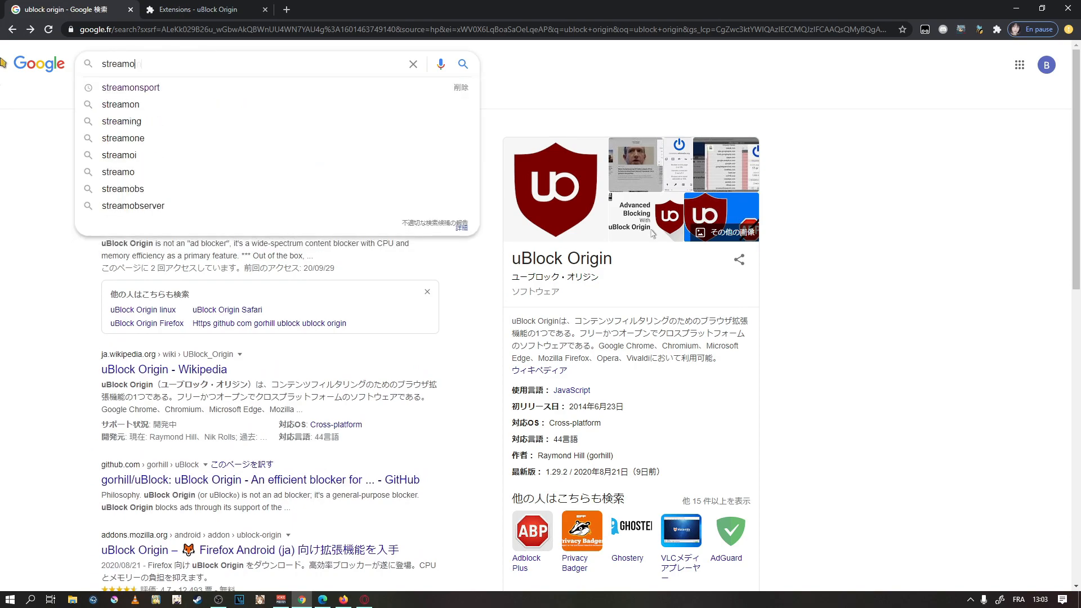
pyautogui.press('BackSpace')
pyautogui.press('BackSpace')
pyautogui.press('BackSpace')
pyautogui.write('nsports.')
pyautogui.press('Return')
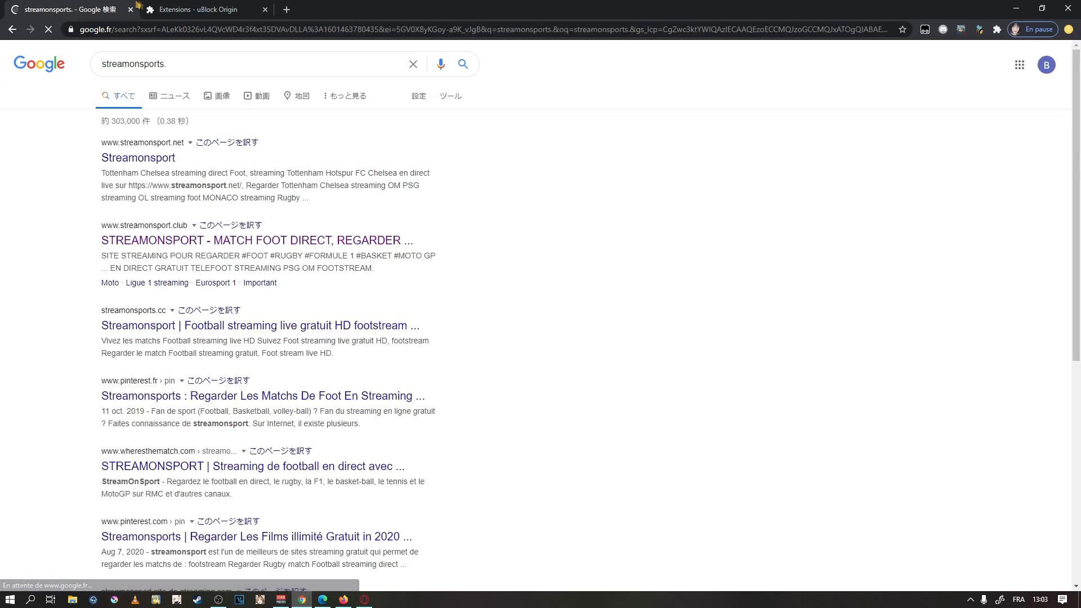
# Open the Streamonsport result, follow the link to its new address and open the Boca Juniors - Libertad match
pyautogui.click(174, 157)
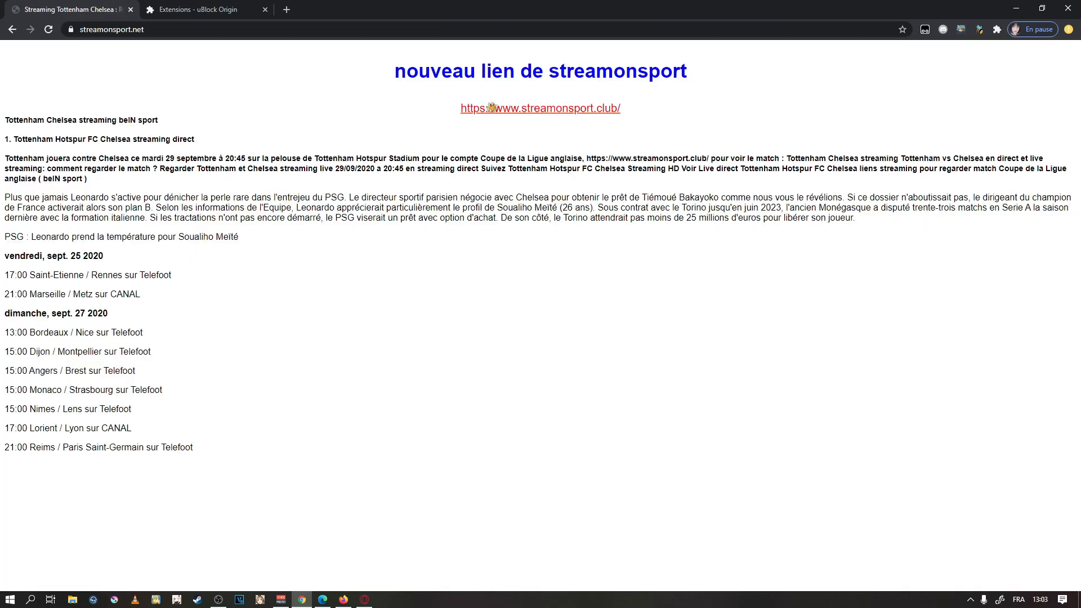
pyautogui.click(518, 108)
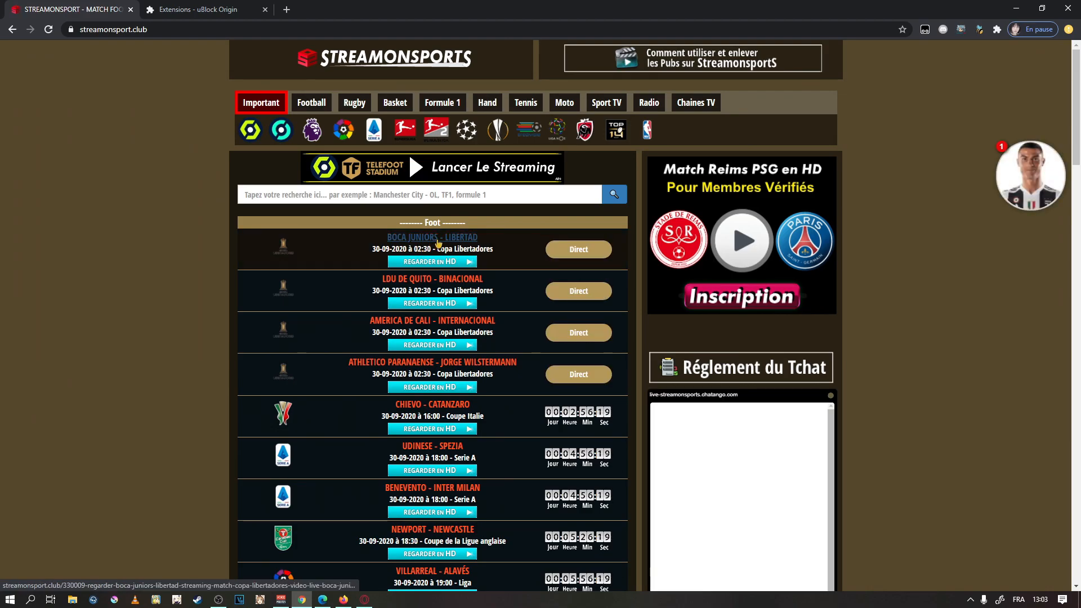
pyautogui.click(439, 243)
# Start the match stream with the Play 1 source and turn up the player's sound
pyautogui.scroll(-3, 321, 248)
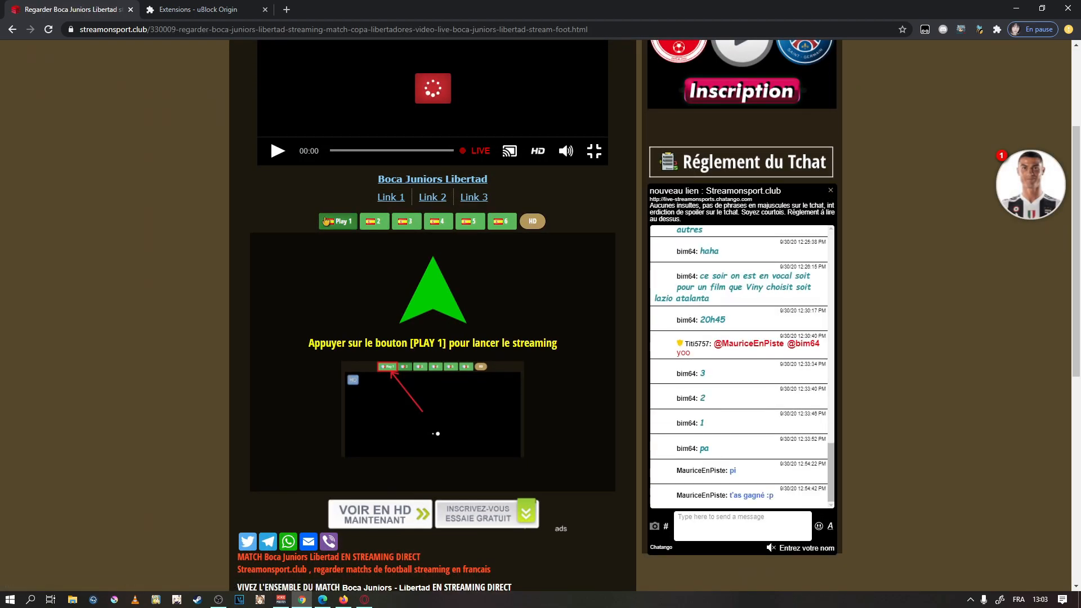
pyautogui.click(326, 221)
pyautogui.click(375, 314)
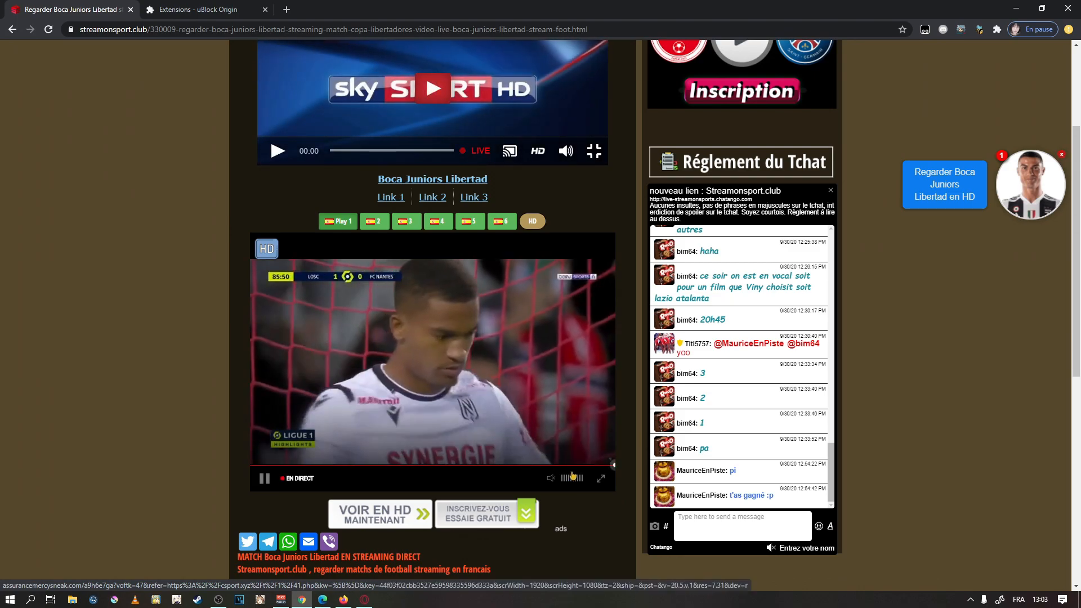
pyautogui.click(573, 475)
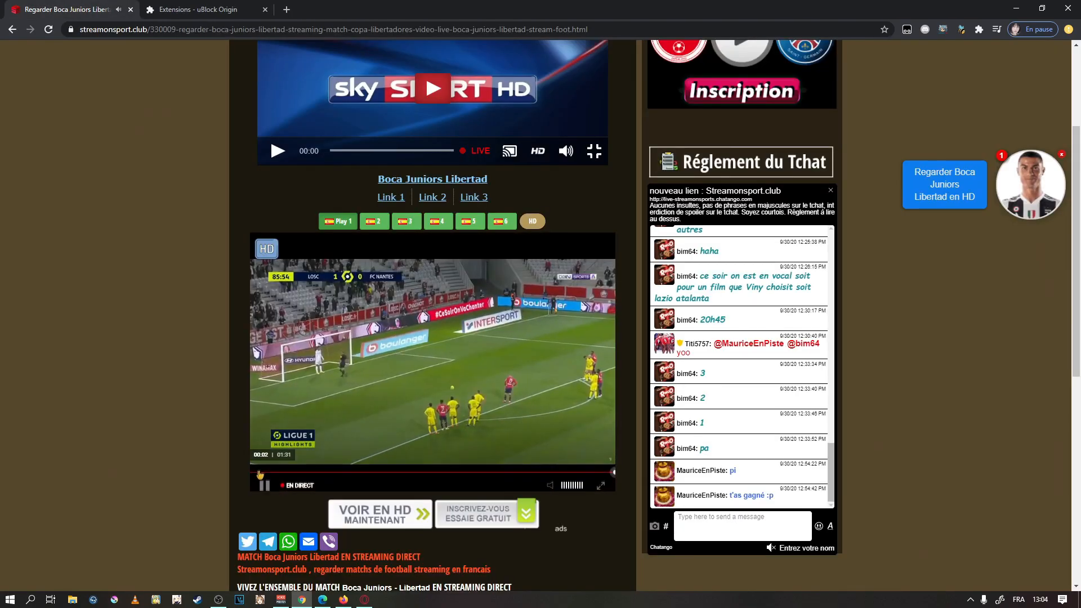
# Close the streaming page and Chrome, and switch to Microsoft Edge in a maximized window
pyautogui.moveTo(541, 8); pyautogui.dragTo(241, 5)
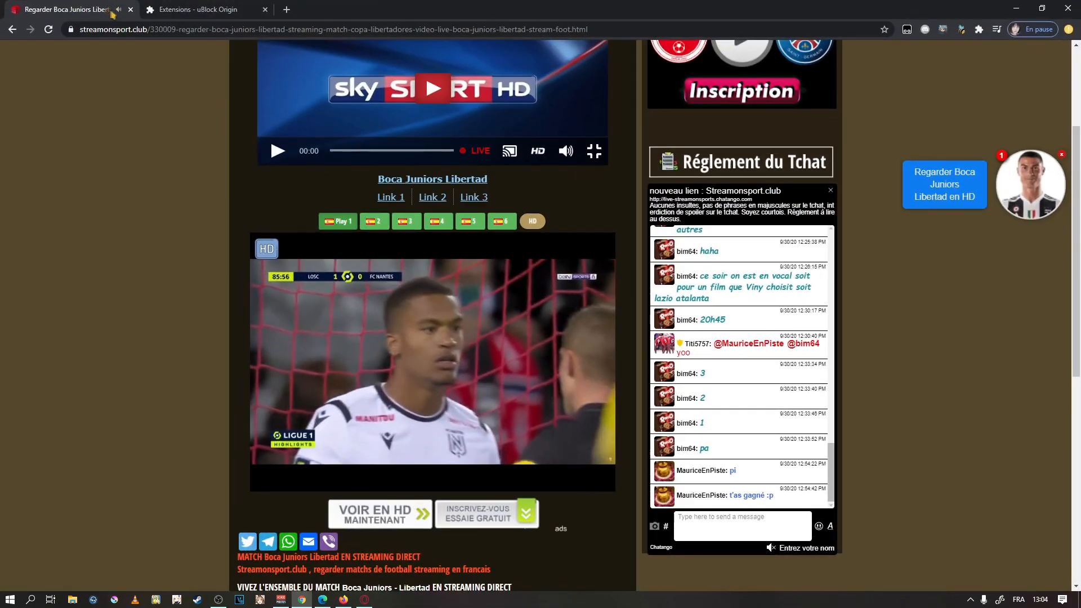
pyautogui.click(130, 10)
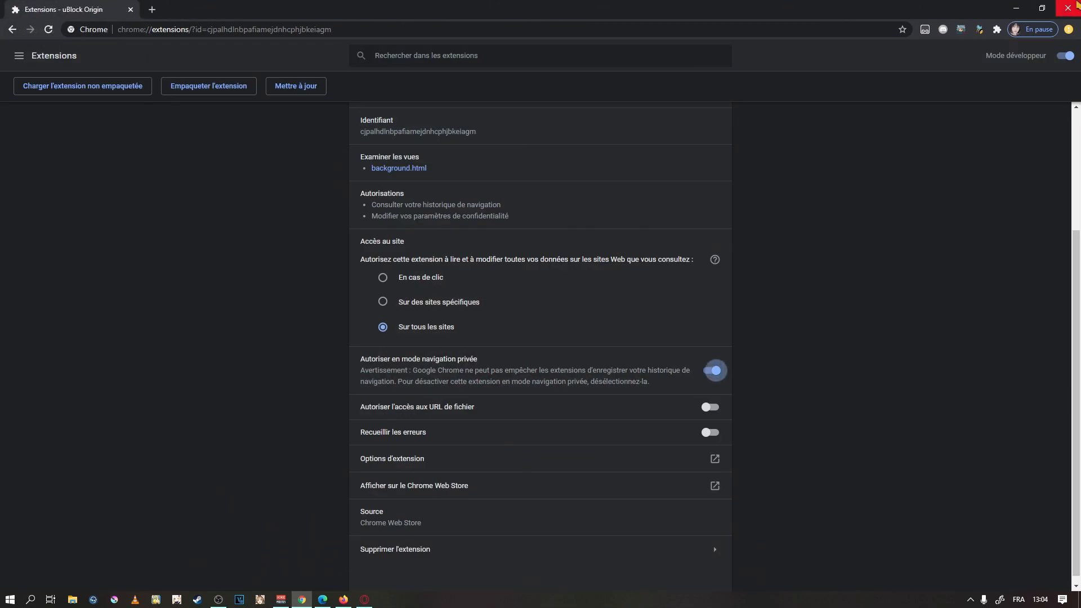
pyautogui.click(1076, 4)
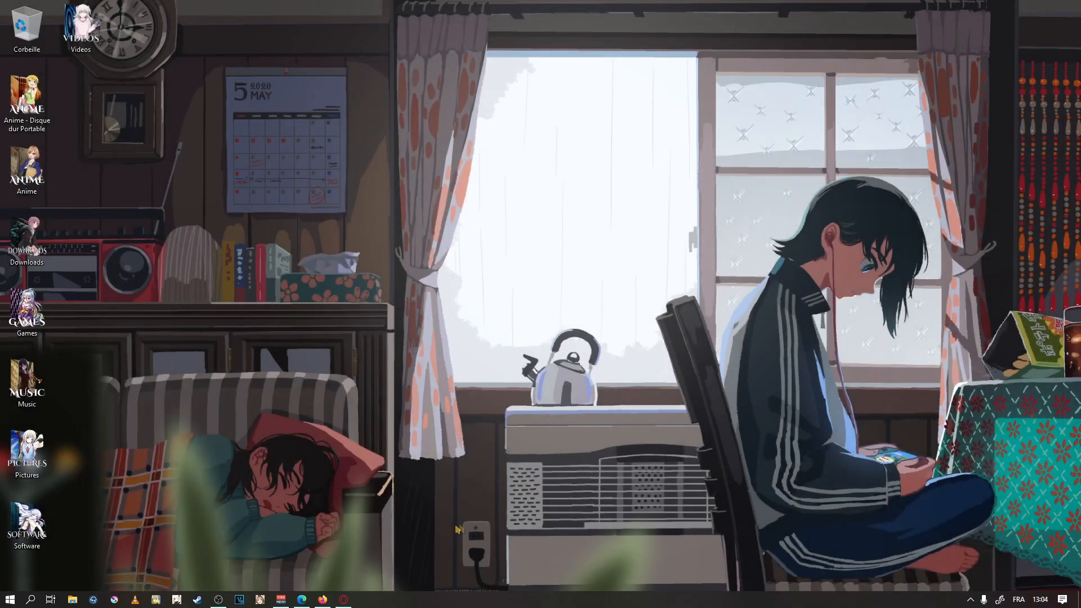
pyautogui.click(301, 601)
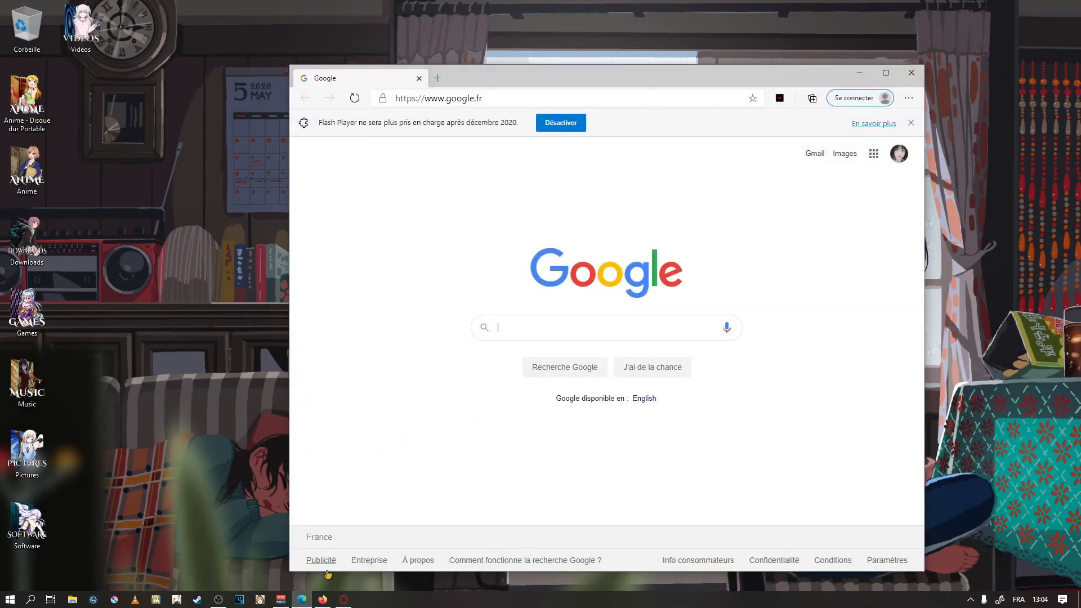
pyautogui.doubleClick(584, 74)
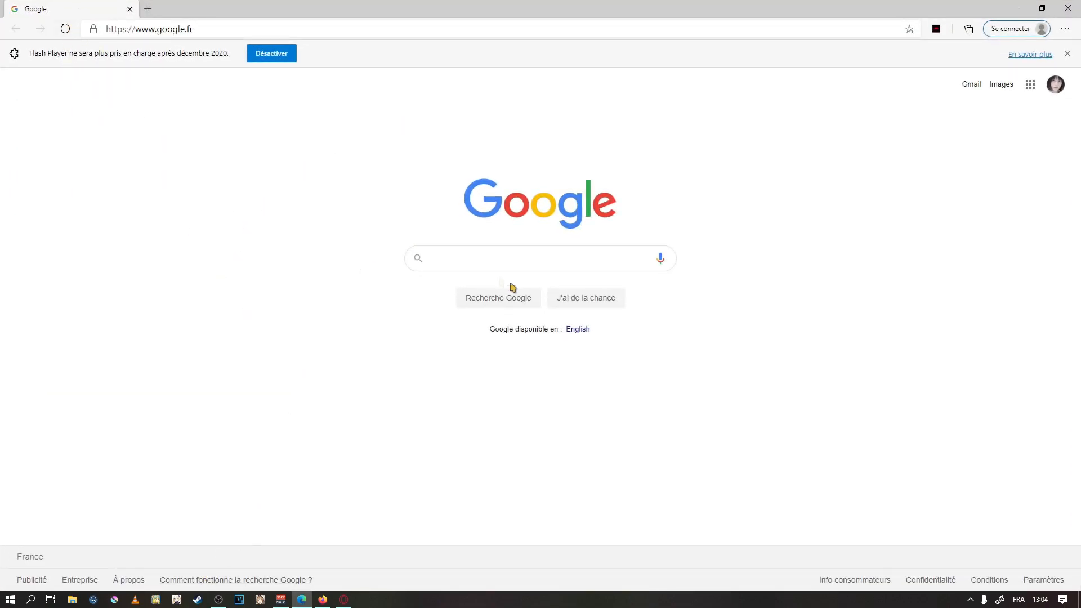
# Search Google in Edge for "ublock origin"
pyautogui.click(516, 265)
pyautogui.write('ub')
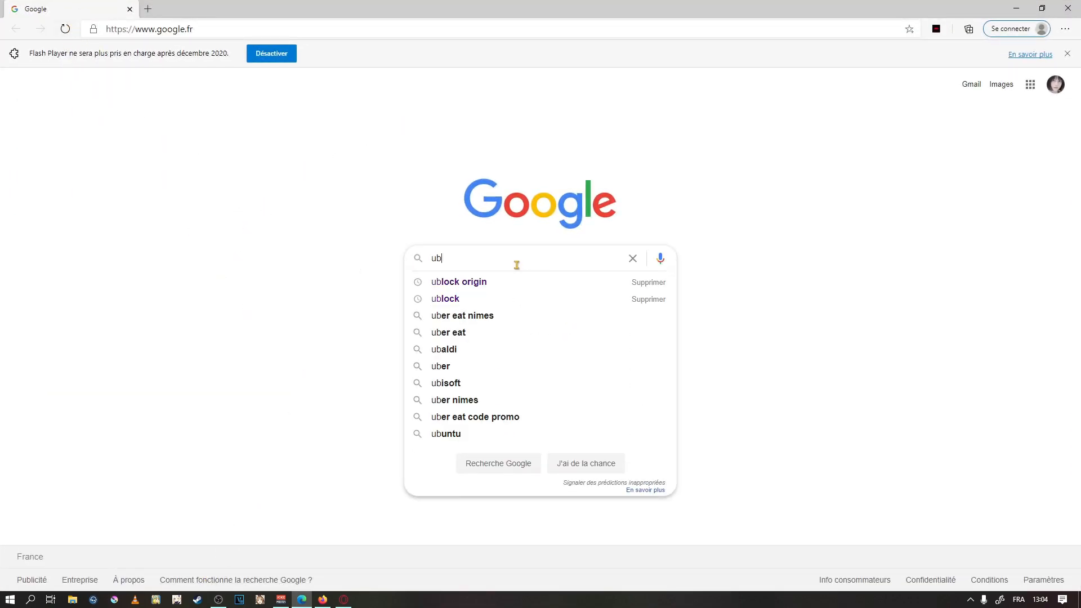
pyautogui.write('lock origin')
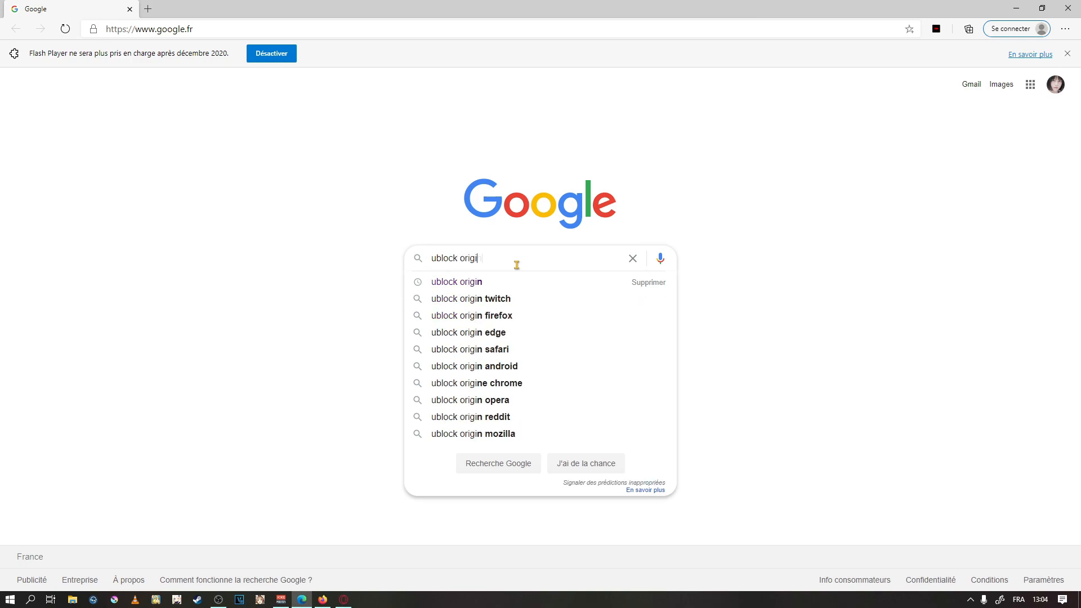
pyautogui.press('Return')
# Open the uBlock Origin page in the Chrome Web Store and add the extension to Microsoft Edge
pyautogui.click(169, 165)
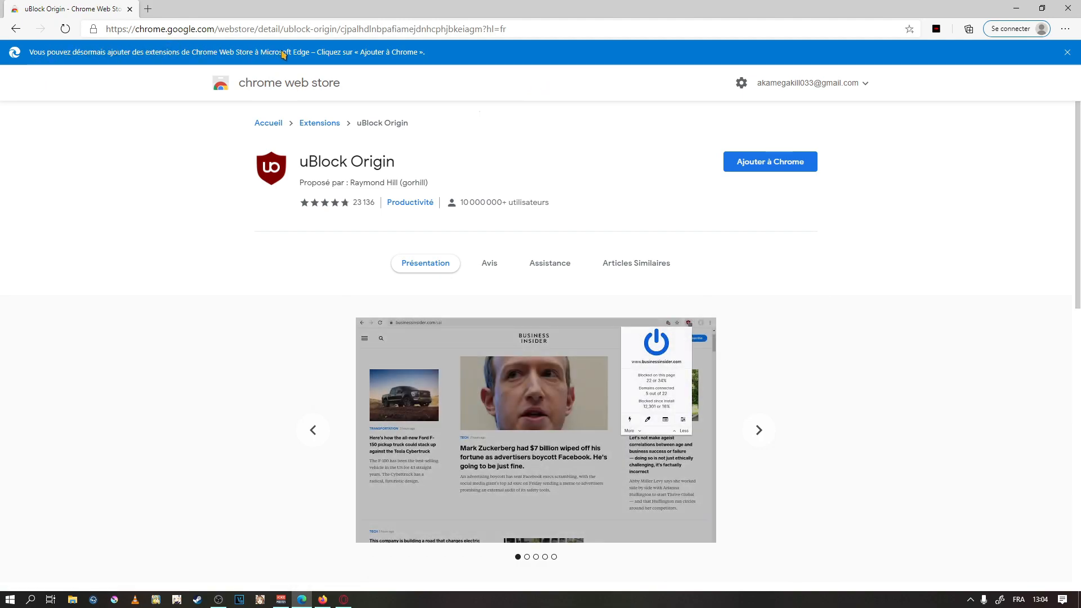
pyautogui.click(800, 163)
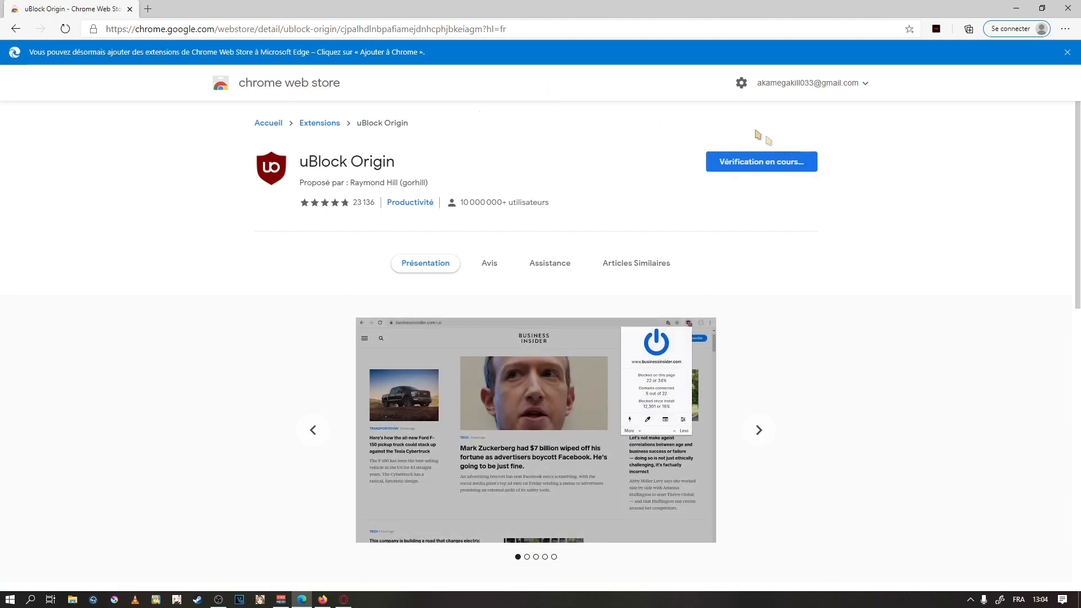
pyautogui.click(602, 137)
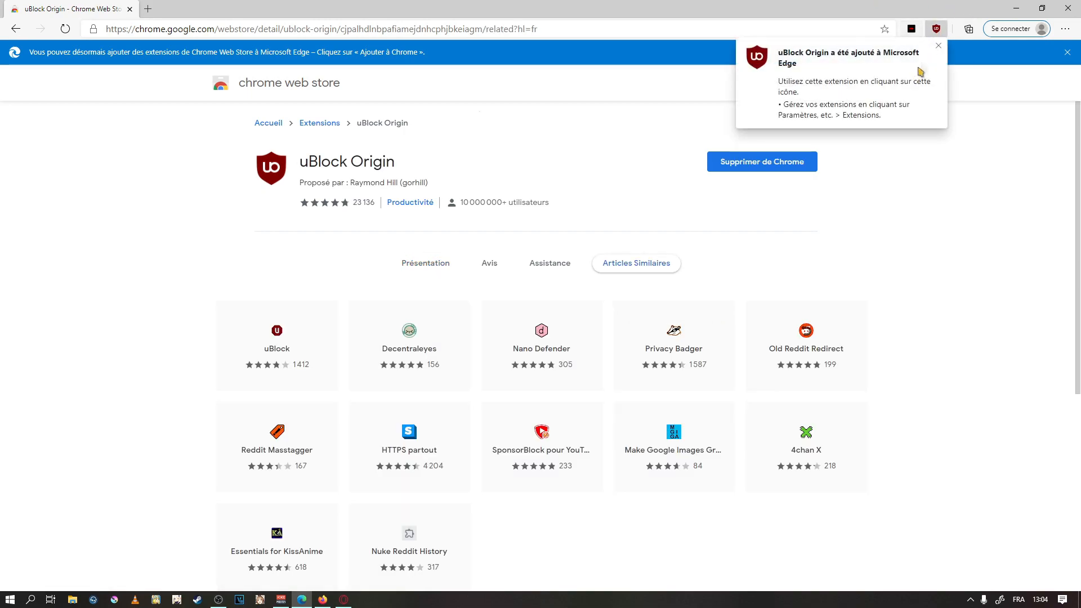
# Allow uBlock Origin in InPrivate from Edge's extension management and close the settings page
pyautogui.rightClick(936, 29)
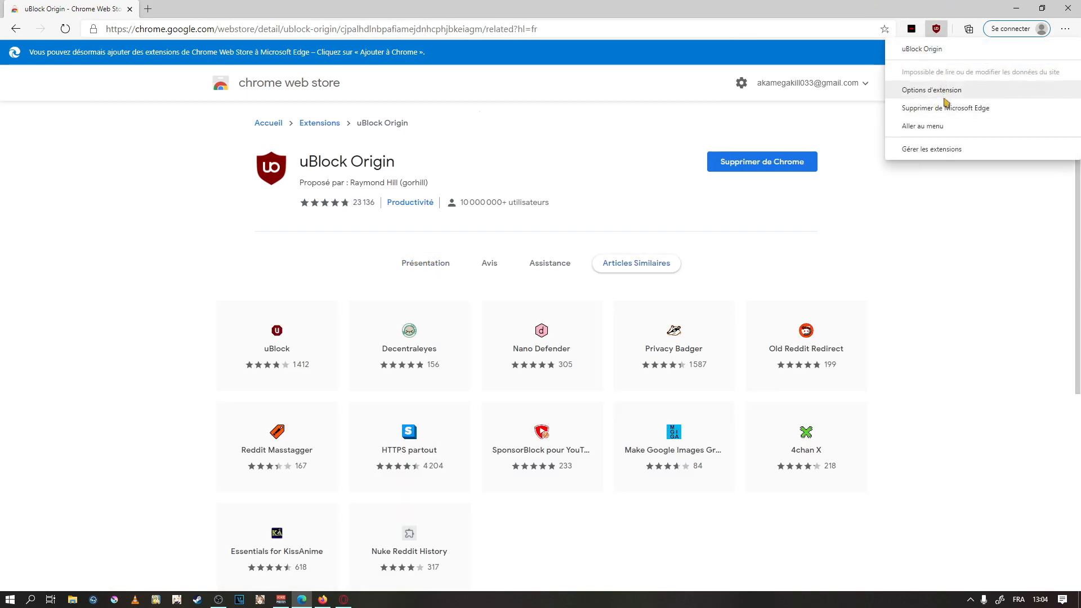
pyautogui.click(950, 149)
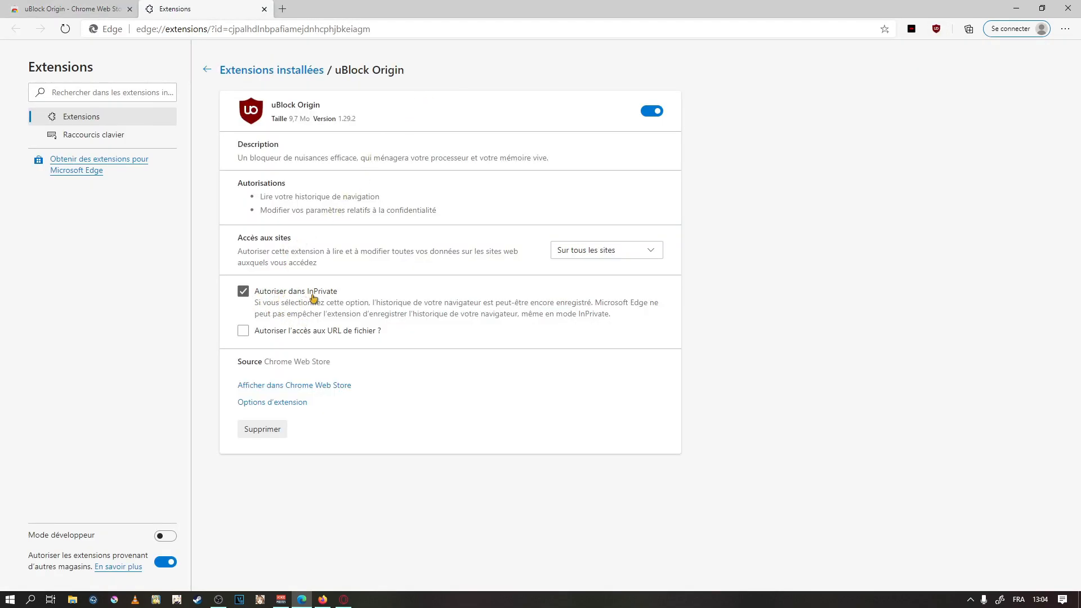
pyautogui.click(264, 9)
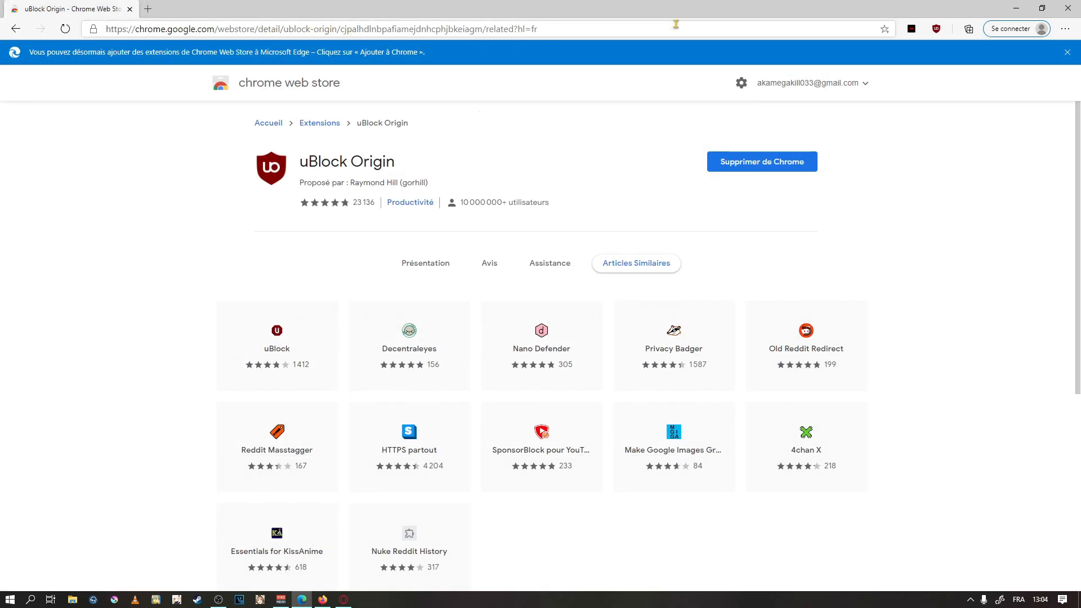
# Close Microsoft Edge and switch to Firefox in a maximized window
pyautogui.click(1068, 8)
pyautogui.click(322, 600)
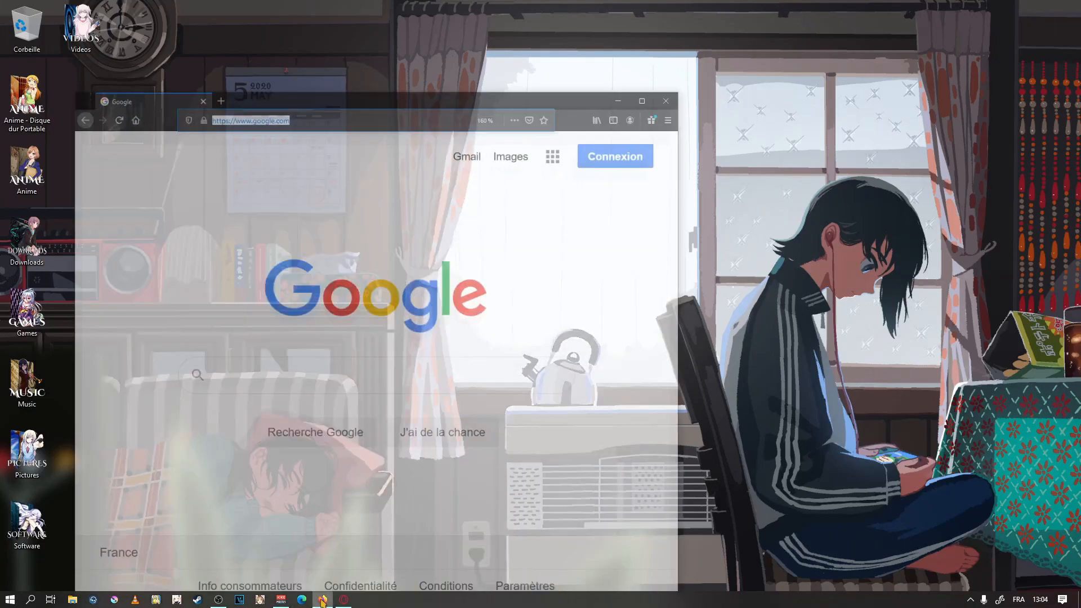
pyautogui.doubleClick(431, 50)
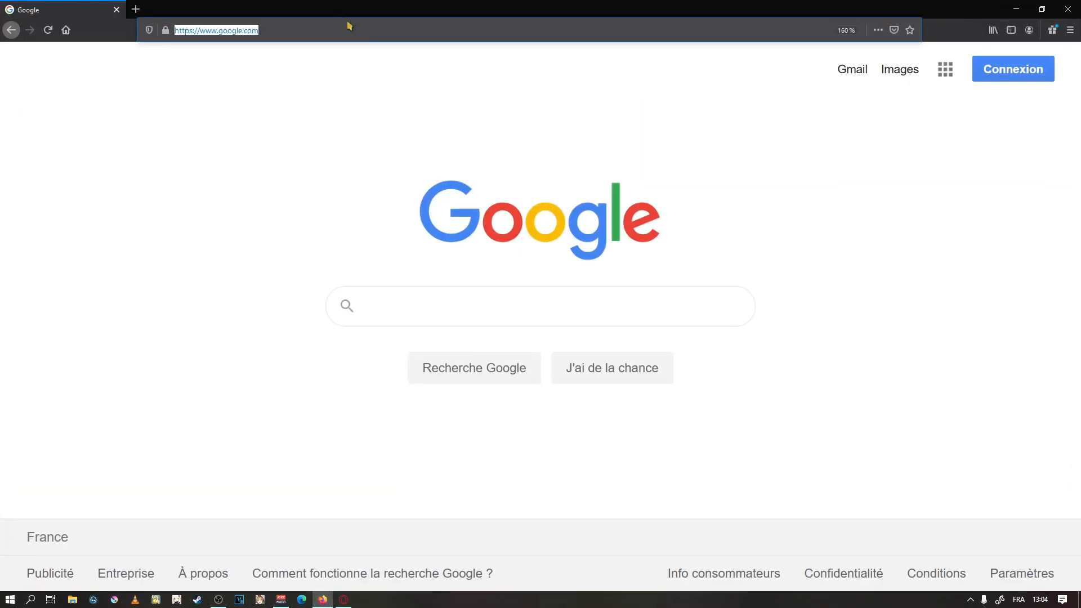
# Search Google in Firefox for "ublock origin"
pyautogui.click(402, 309)
pyautogui.write('u')
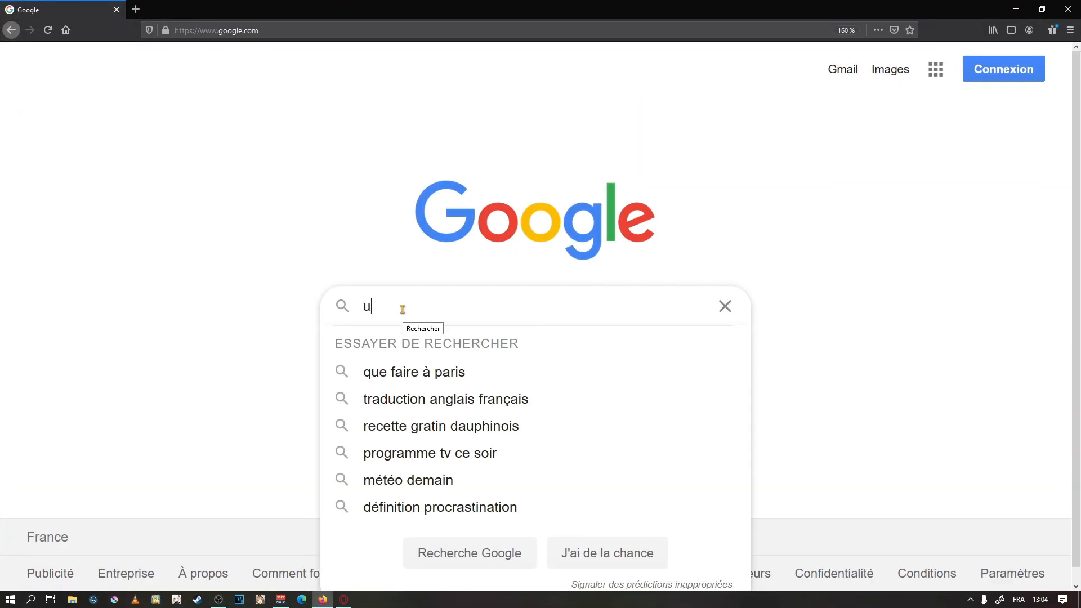
pyautogui.write('bloc')
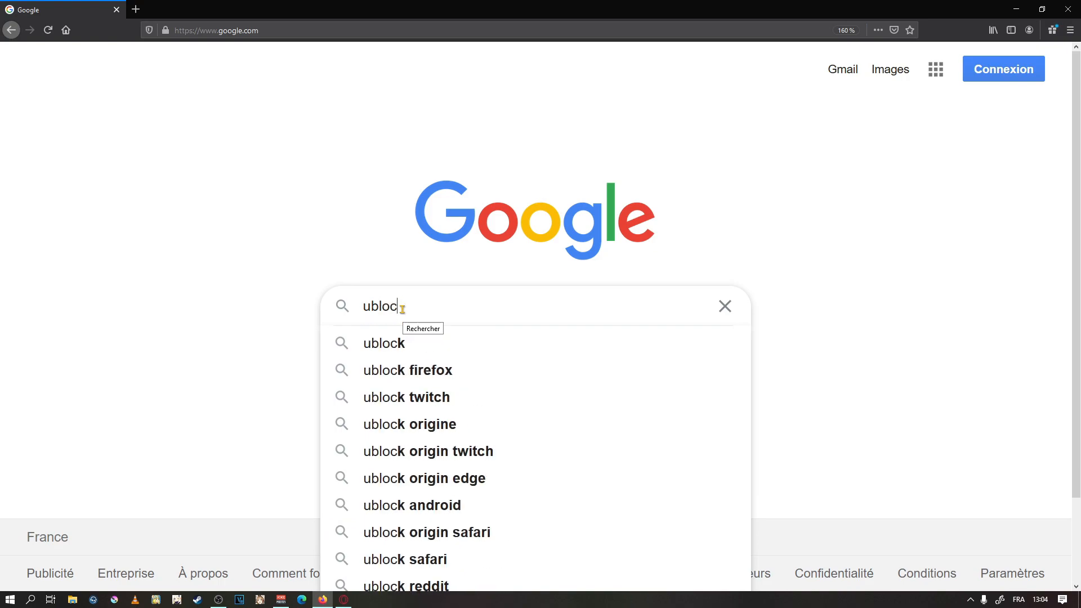
pyautogui.write('k origin')
pyautogui.press('Return')
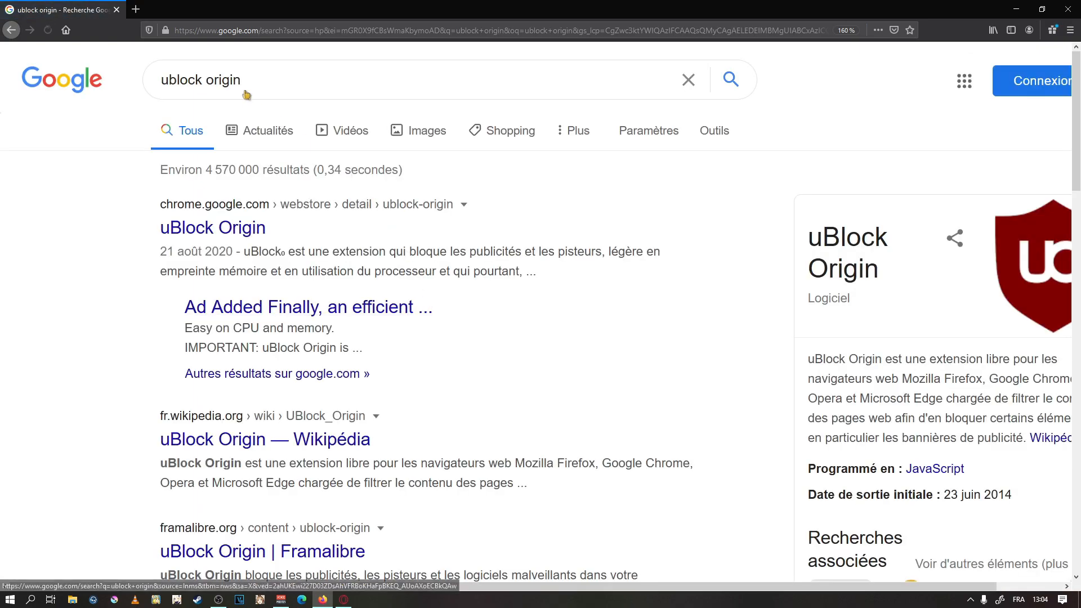
# Open the uBlock Origin page on addons.mozilla.org, add the extension to Firefox and dismiss the installation notice
pyautogui.scroll(-2, 208, 327)
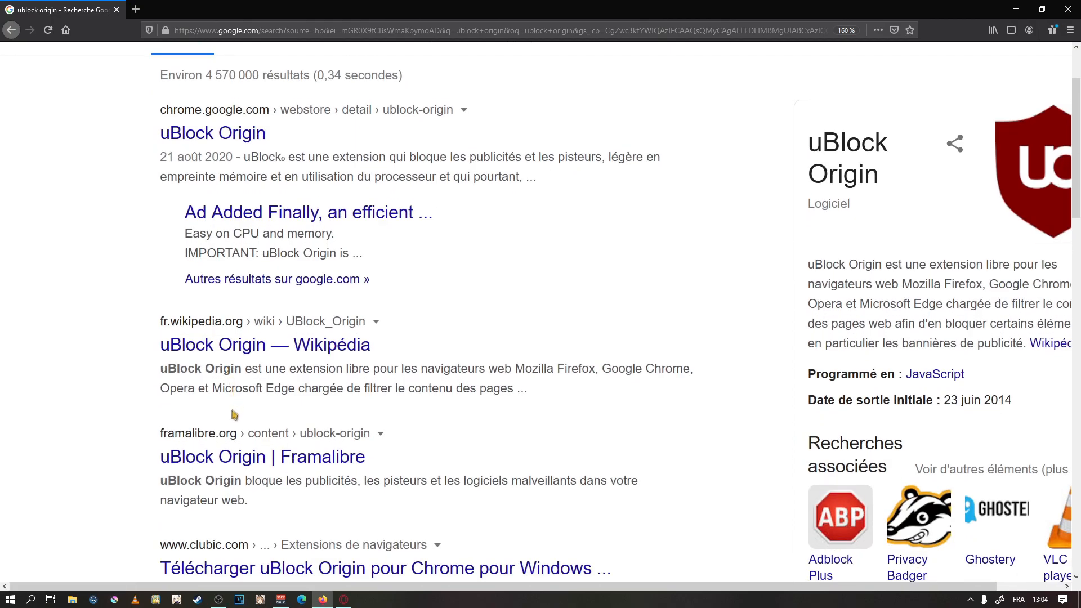
pyautogui.scroll(-4, 231, 406)
pyautogui.scroll(-2, 237, 408)
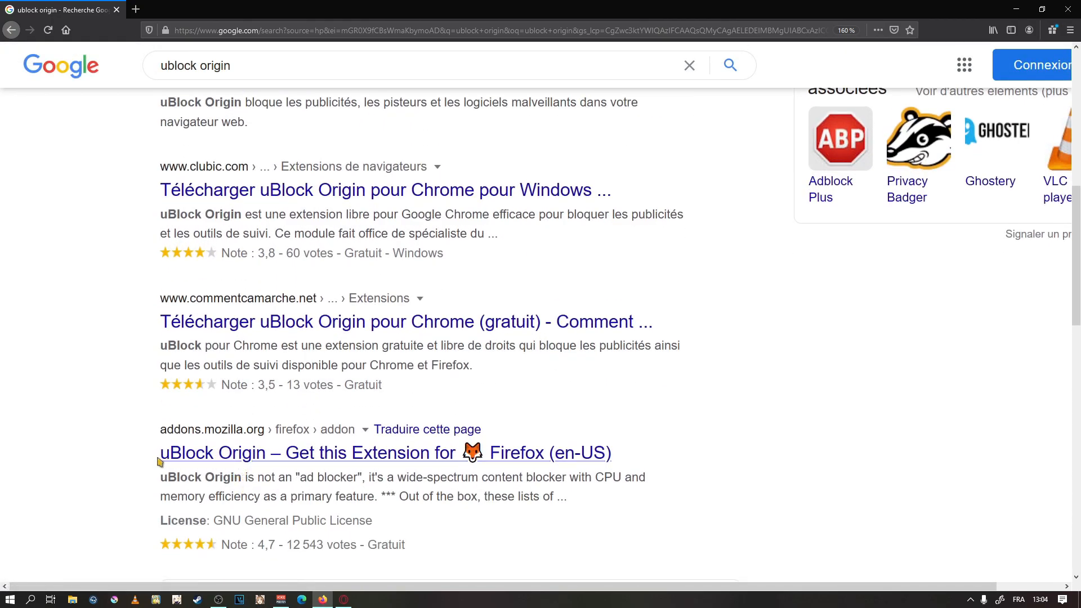
pyautogui.keyDown('shift'); pyautogui.click(225, 435); pyautogui.keyUp('shift')
pyautogui.click(227, 455)
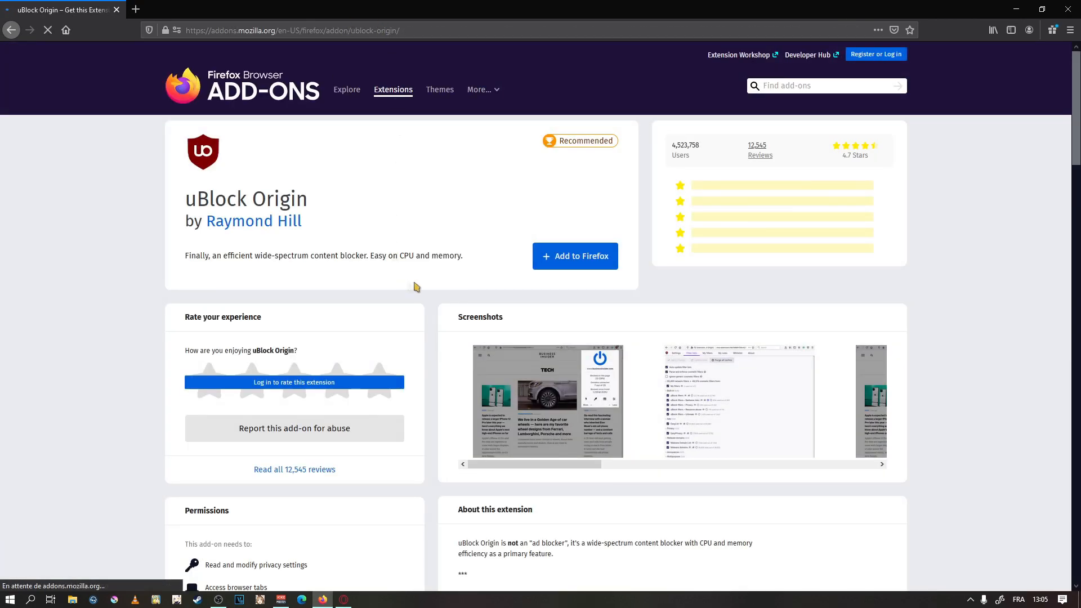
pyautogui.click(578, 250)
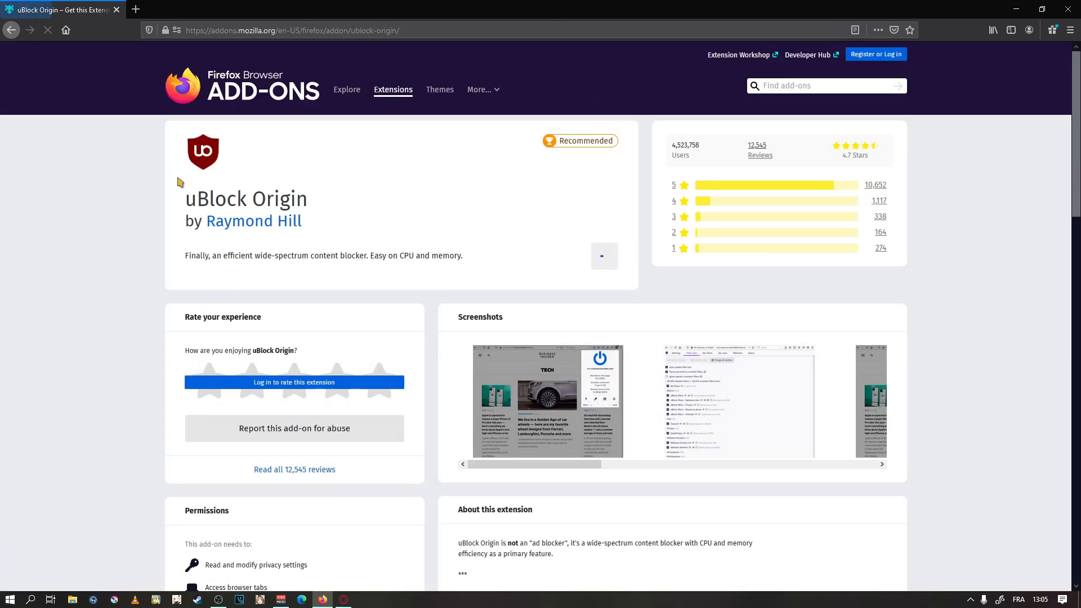
pyautogui.click(251, 184)
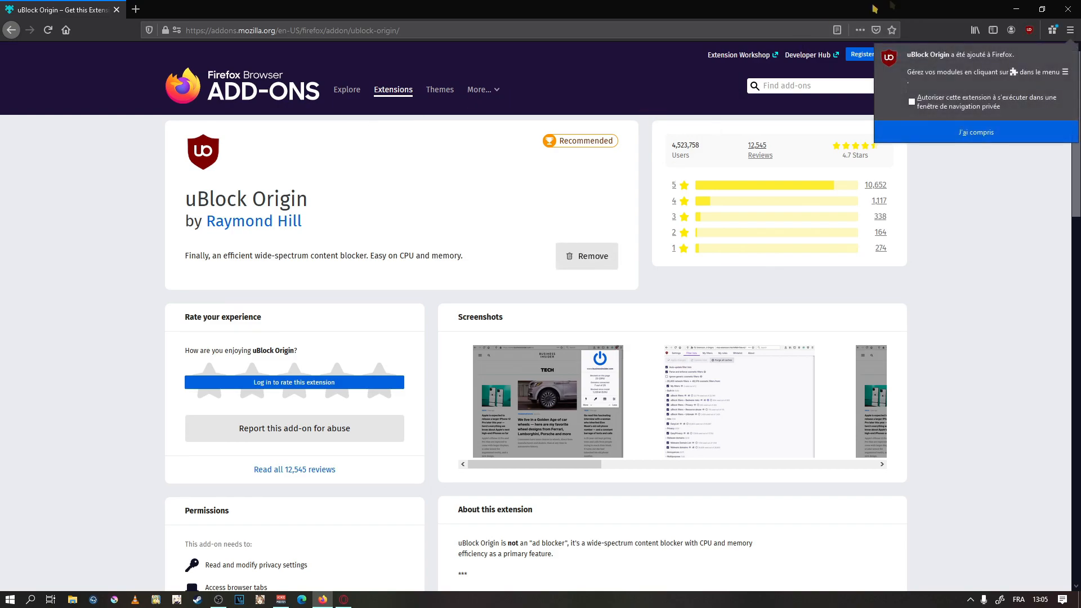
pyautogui.click(977, 131)
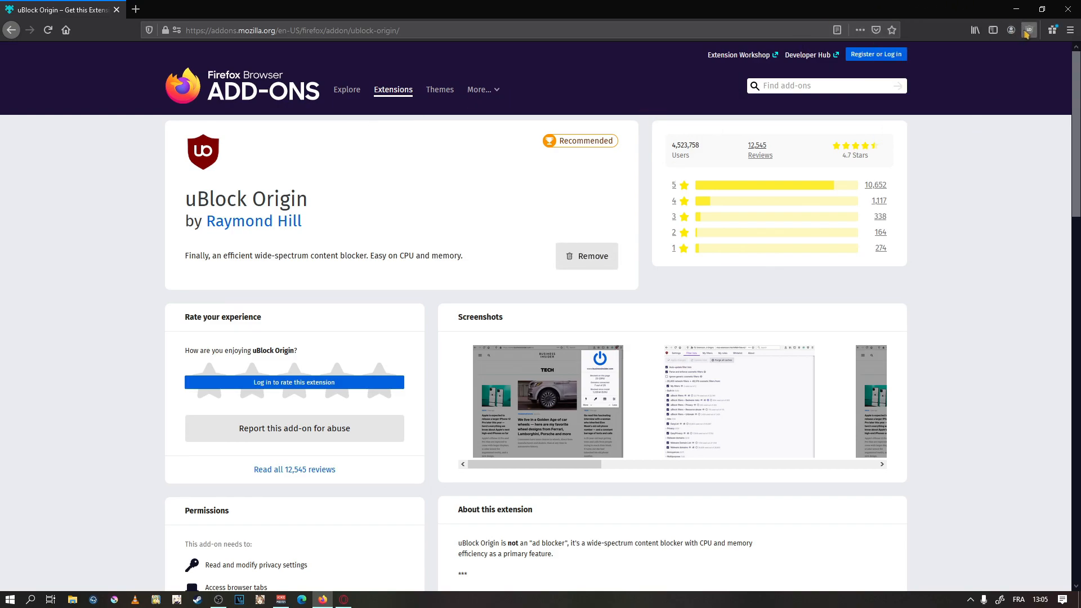
# In Firefox's uBlock Origin extension settings, set automatic updates to Activées and execution in private windows to Autoriser
pyautogui.rightClick(1029, 29)
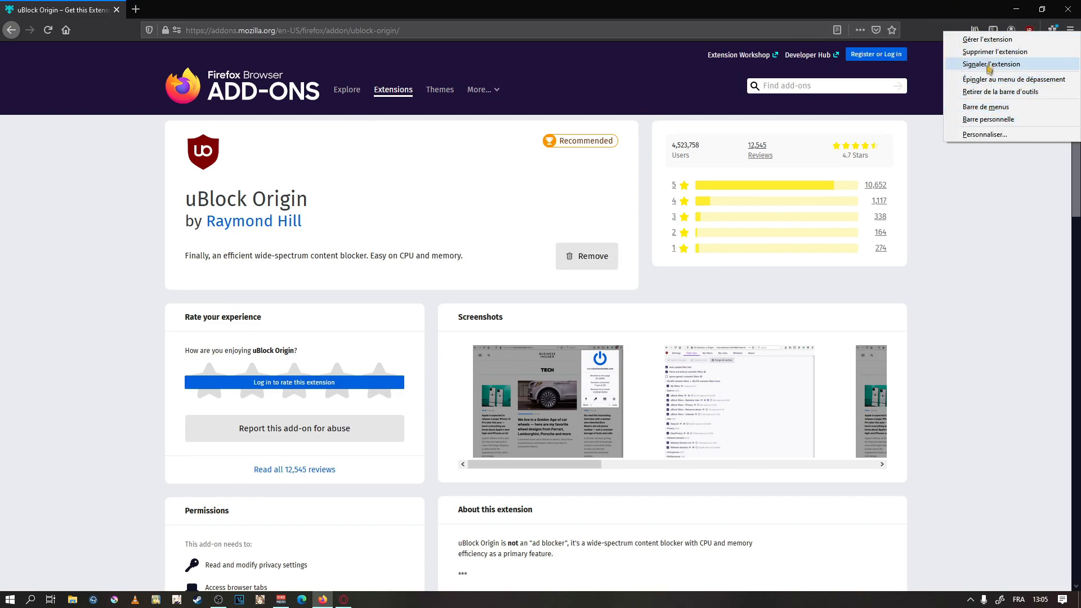
pyautogui.click(999, 38)
pyautogui.scroll(-15, 316, 202)
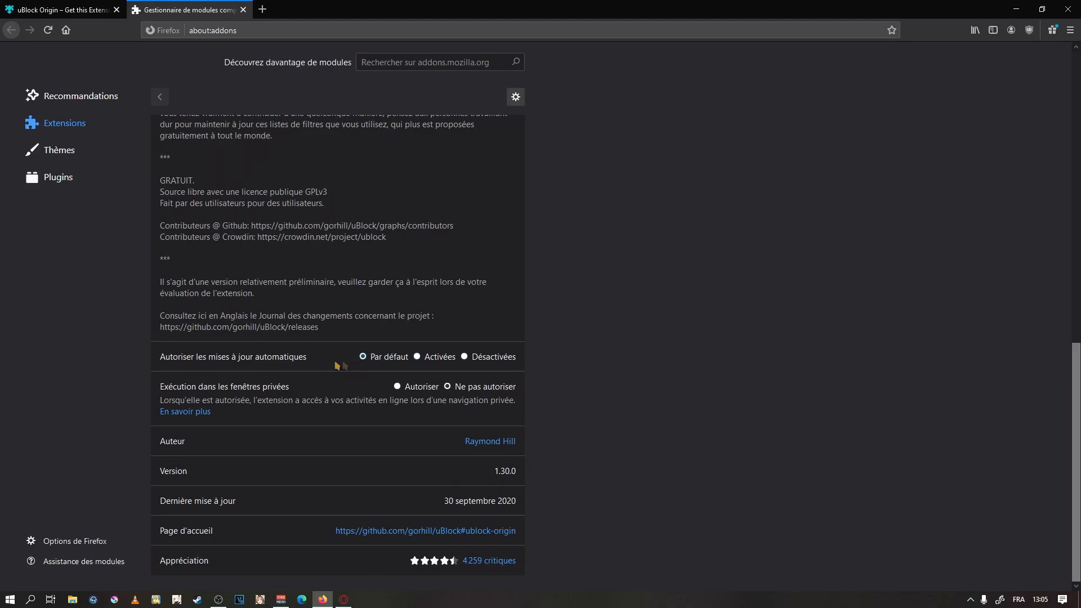
pyautogui.moveTo(172, 359); pyautogui.dragTo(250, 360)
pyautogui.moveTo(425, 359); pyautogui.dragTo(428, 361)
pyautogui.moveTo(166, 392); pyautogui.dragTo(272, 390)
pyautogui.click(398, 387)
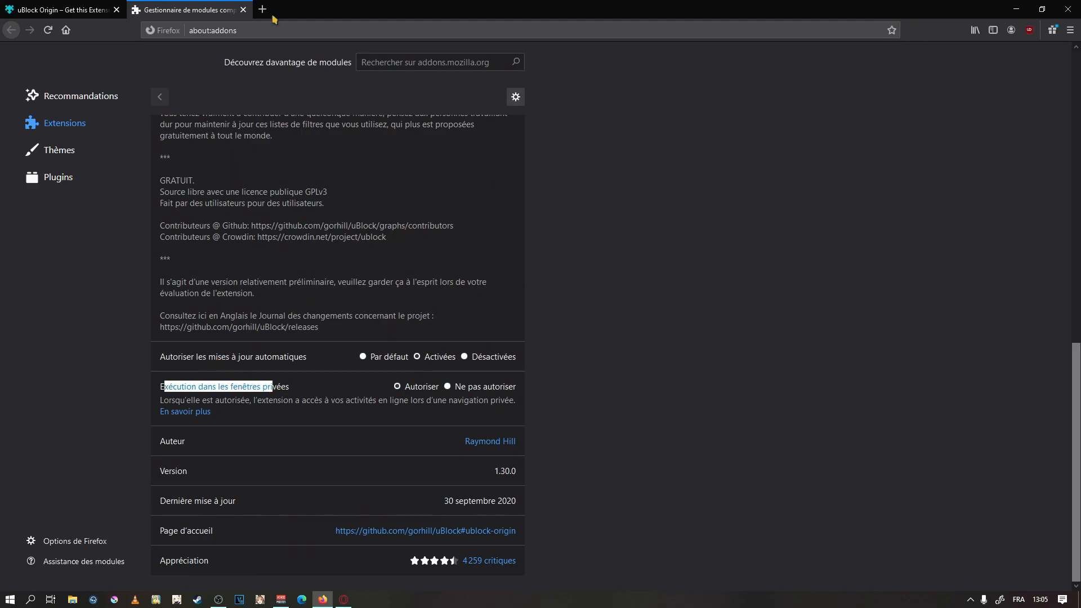
# Close the add-ons manager and Firefox, and switch to the Opera browser
pyautogui.click(244, 9)
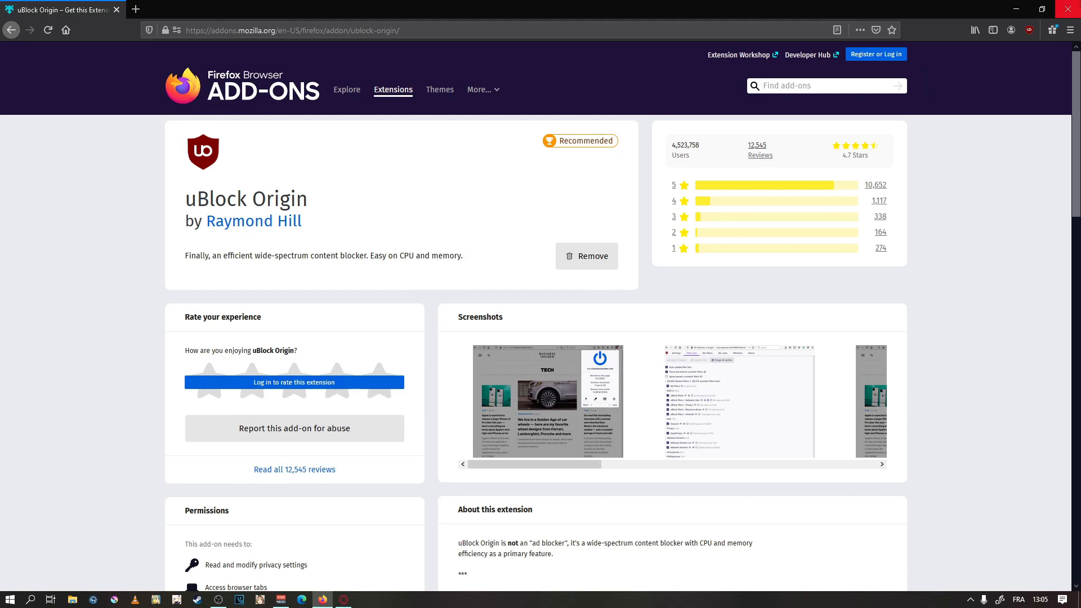
pyautogui.click(1068, 10)
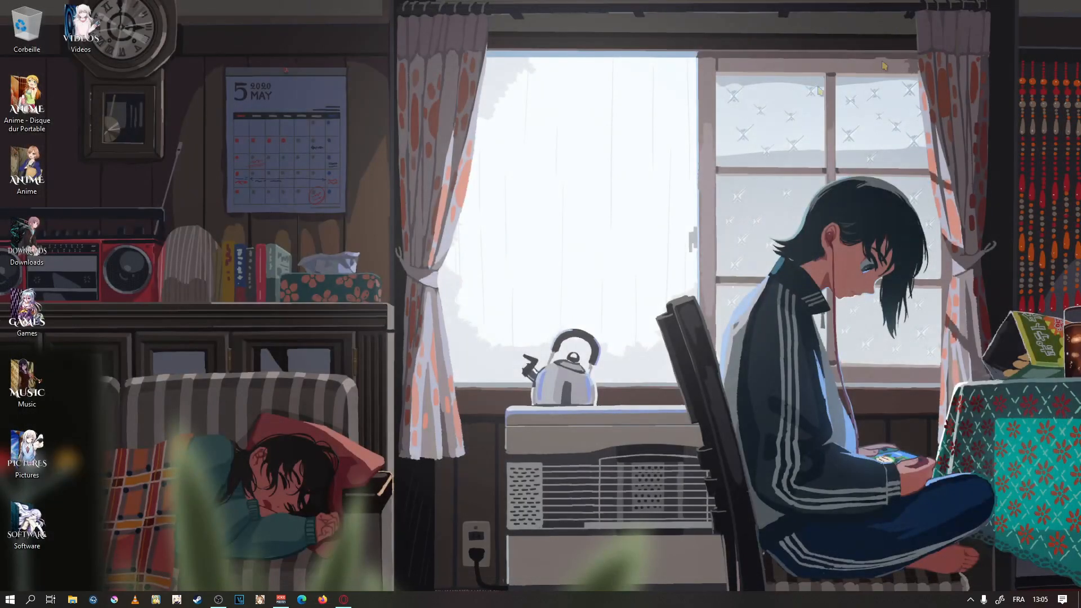
pyautogui.click(345, 597)
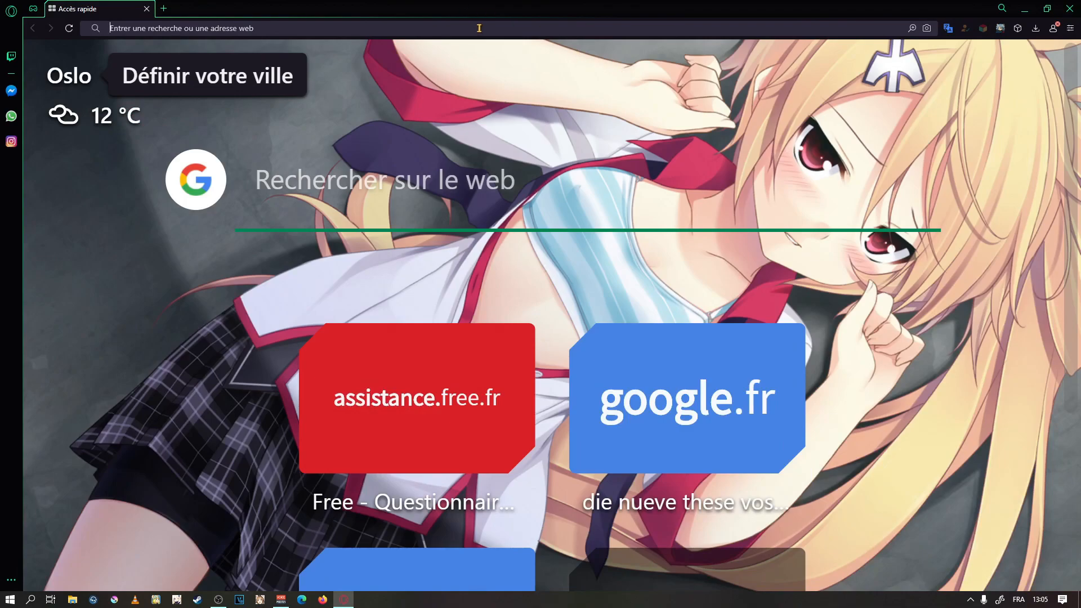
# Search the web in Opera for "ublock origin opera"
pyautogui.click(479, 28)
pyautogui.write('ublock o')
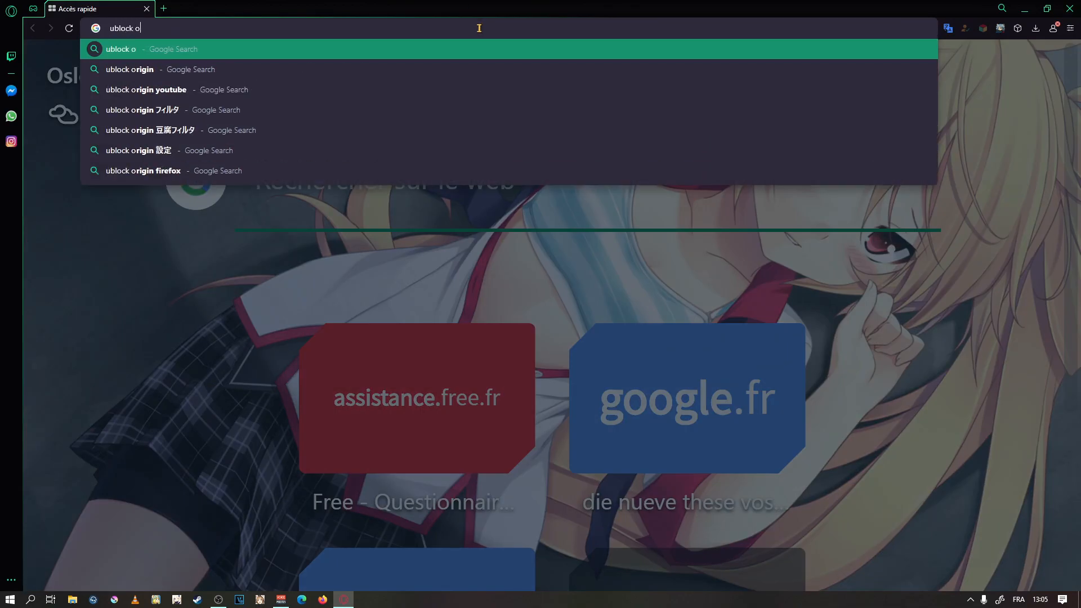
pyautogui.write('rigin opera')
pyautogui.press('Return')
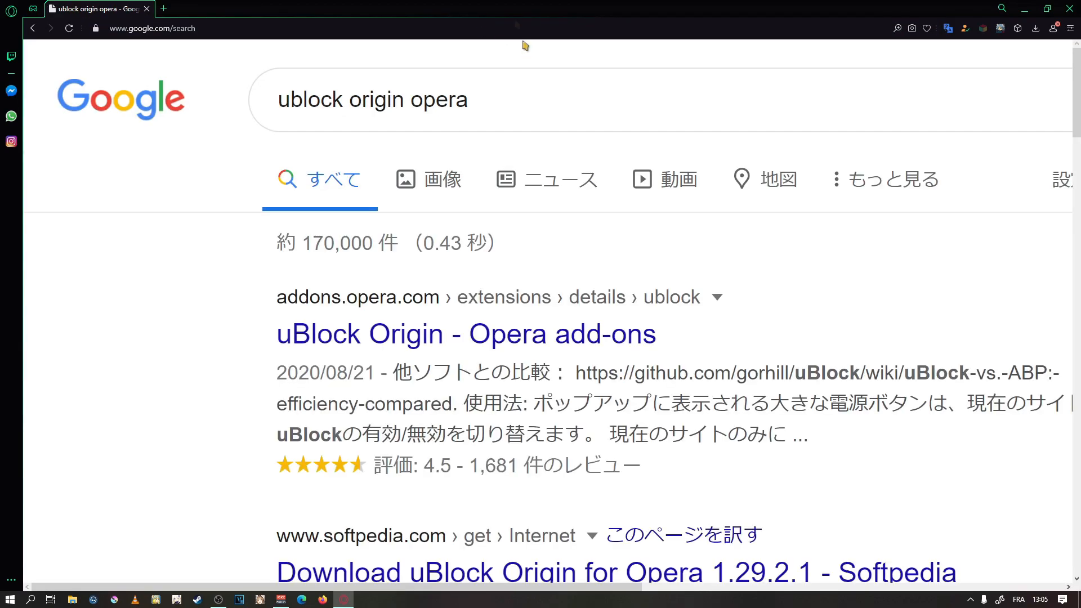
# Open the uBlock Origin page on the Opera add-ons site from the search results
pyautogui.scroll(-2, 430, 242)
pyautogui.keyDown('ctrl'); pyautogui.scroll(-1, 361, 160); pyautogui.keyUp('ctrl')
pyautogui.click(361, 159)
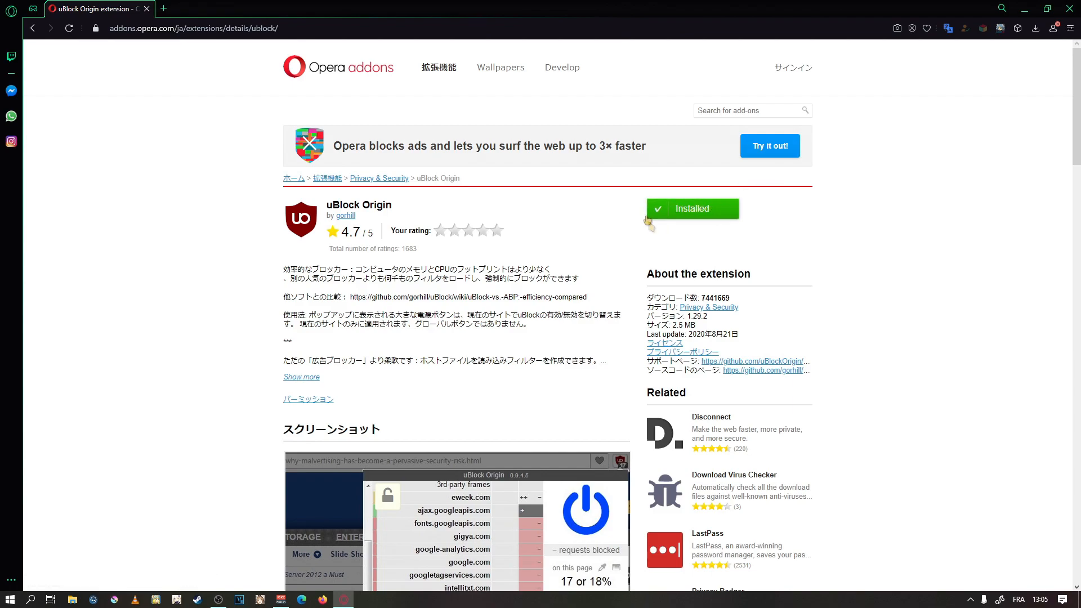
pyautogui.moveTo(319, 269); pyautogui.dragTo(363, 269)
# Open Opera's extension management and allow uBlock Origin in private browsing mode
pyautogui.rightClick(983, 29)
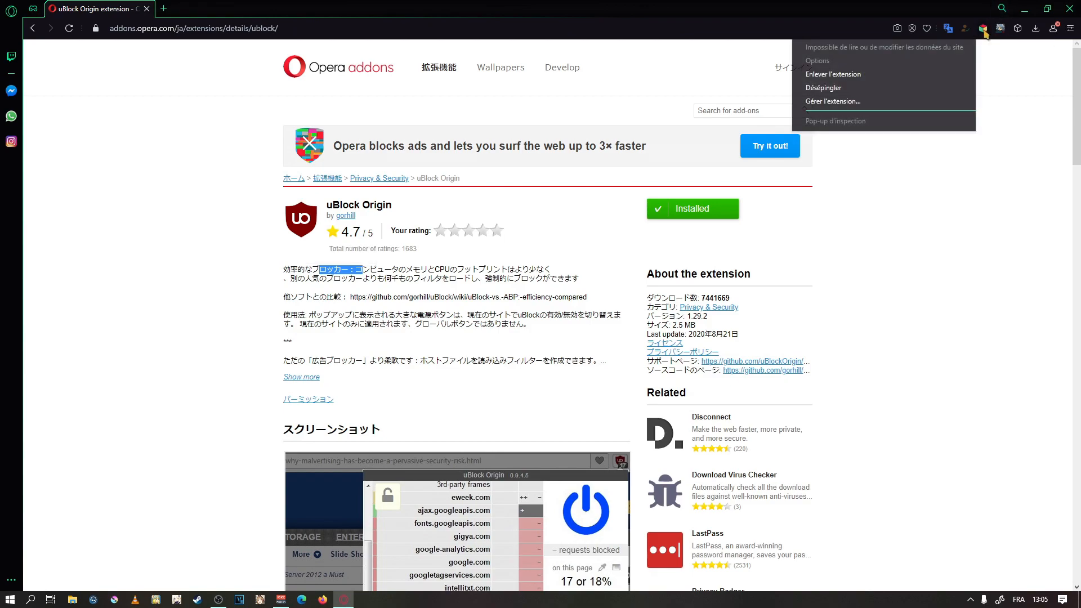
pyautogui.click(845, 102)
pyautogui.click(319, 139)
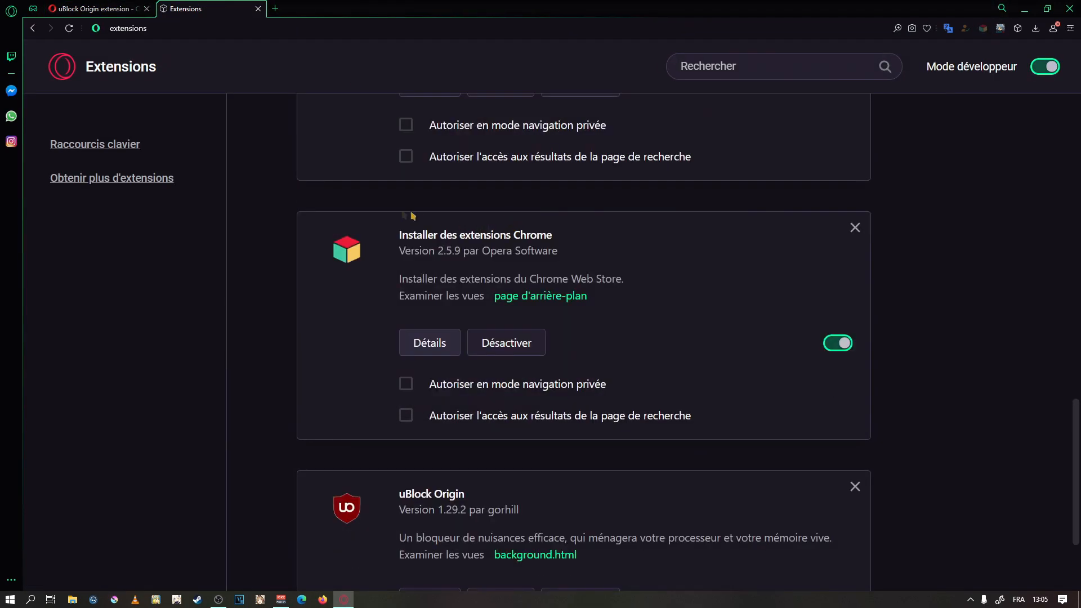
pyautogui.scroll(-3, 445, 332)
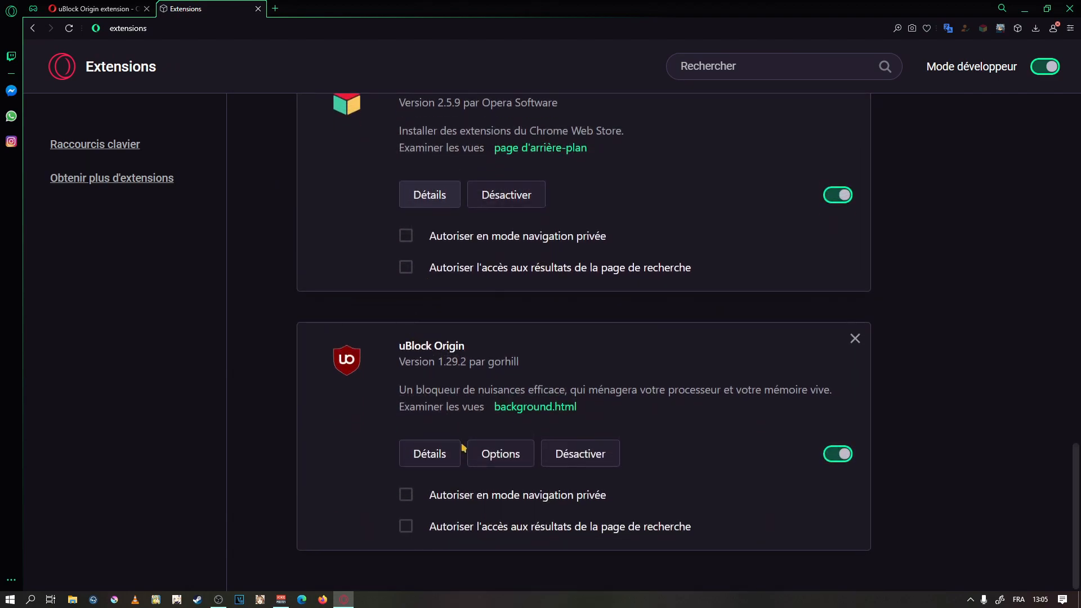
pyautogui.click(485, 496)
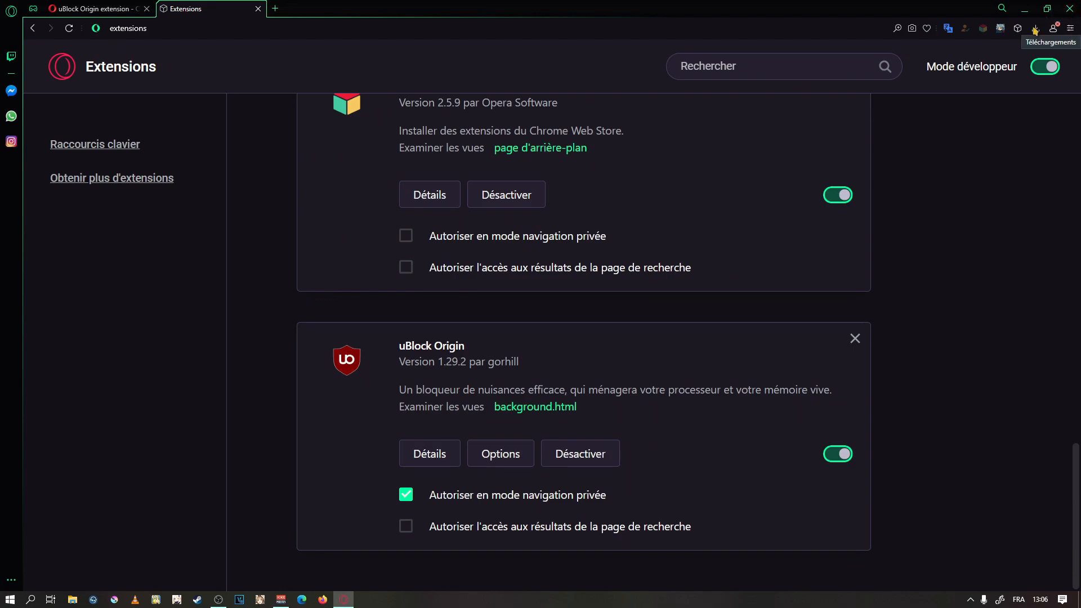
# Restore the Opera window to a smaller size and close it
pyautogui.moveTo(449, 8); pyautogui.dragTo(485, 40)
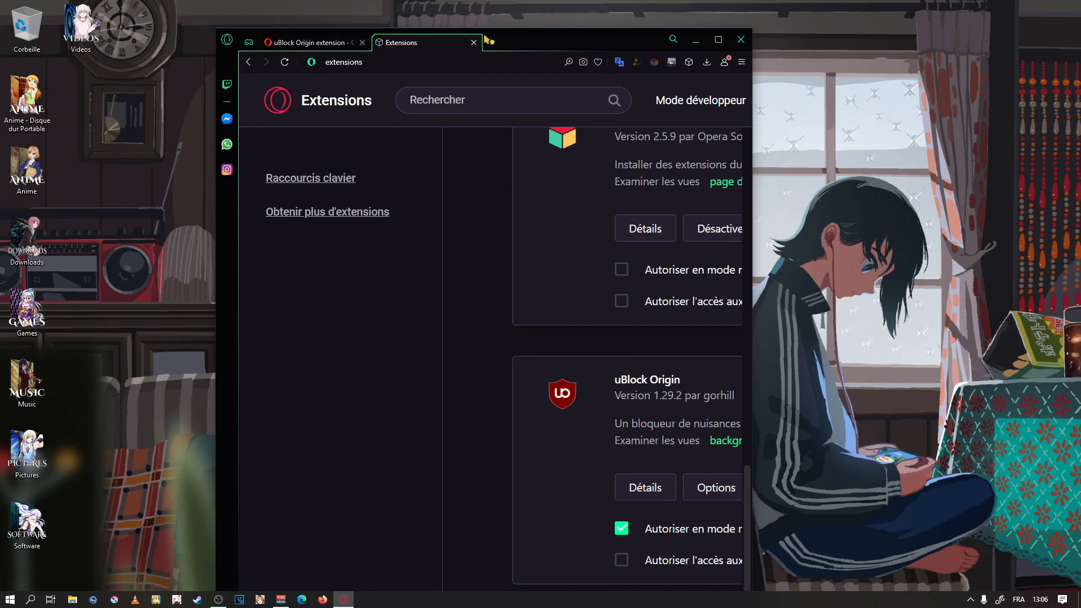
pyautogui.moveTo(486, 40); pyautogui.dragTo(483, 40)
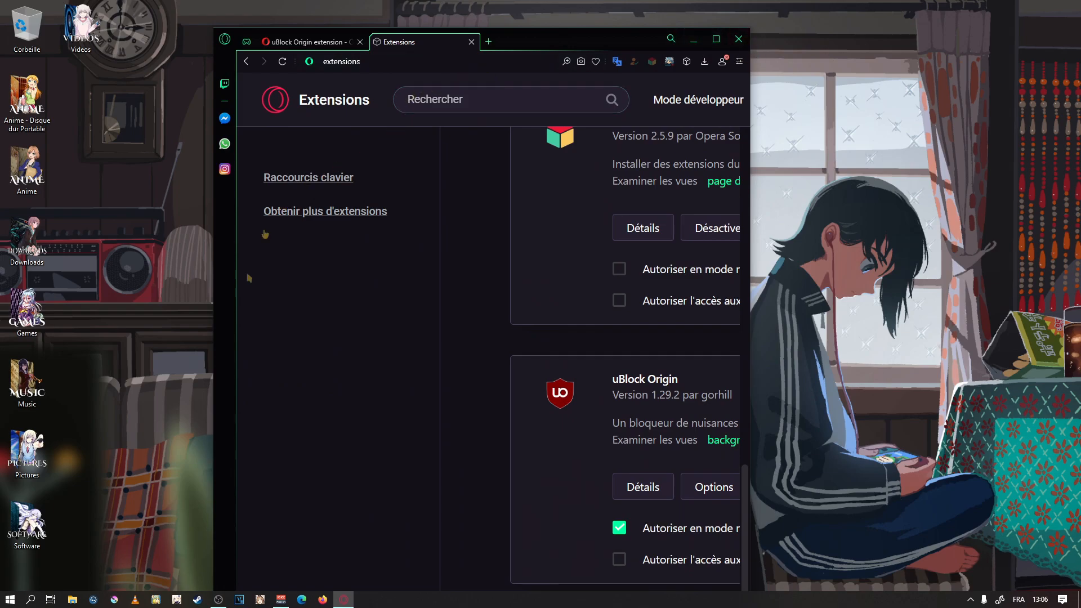
pyautogui.click(739, 39)
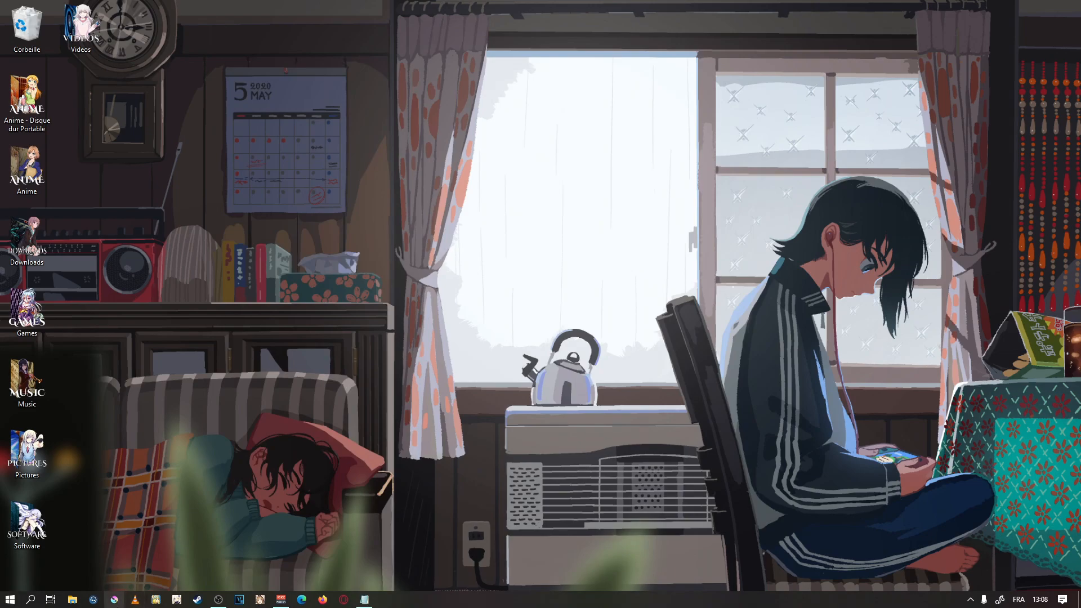
# Open File Explorer and go to the Windows folder on Disque local (C:)
pyautogui.click(72, 600)
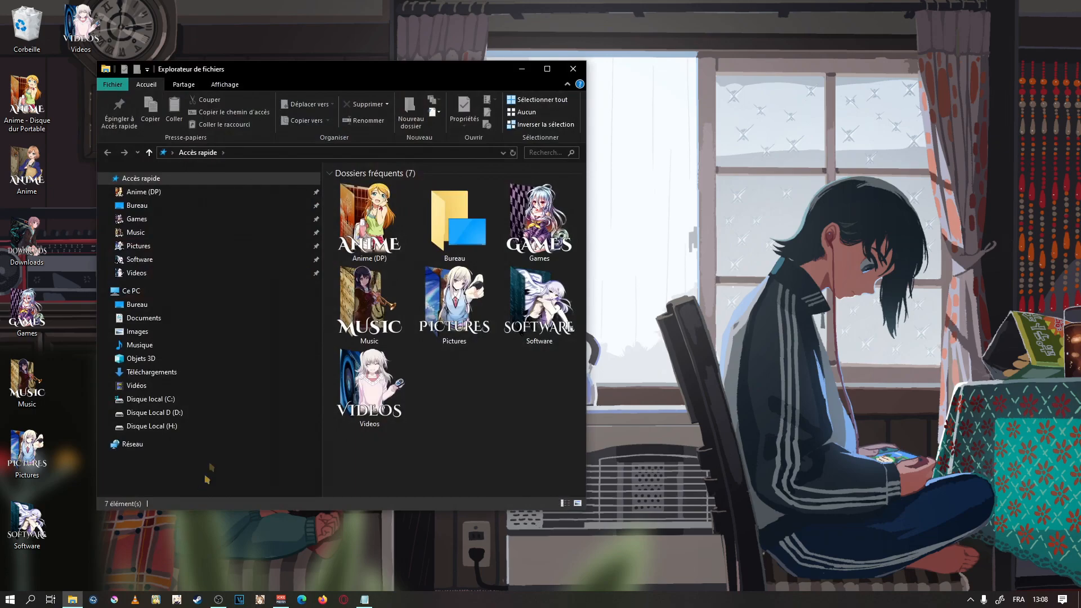
pyautogui.click(149, 398)
pyautogui.scroll(-5, 459, 413)
pyautogui.scroll(5, 459, 413)
pyautogui.scroll(-2, 445, 372)
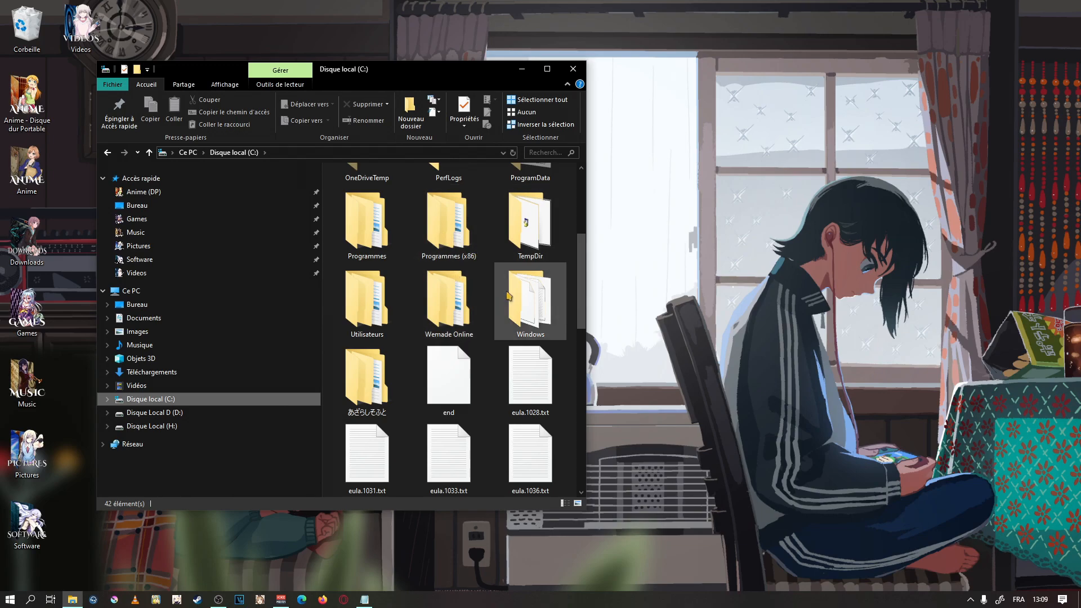
pyautogui.doubleClick(508, 295)
# Open the System32 folder inside the Windows folder
pyautogui.scroll(-8, 383, 271)
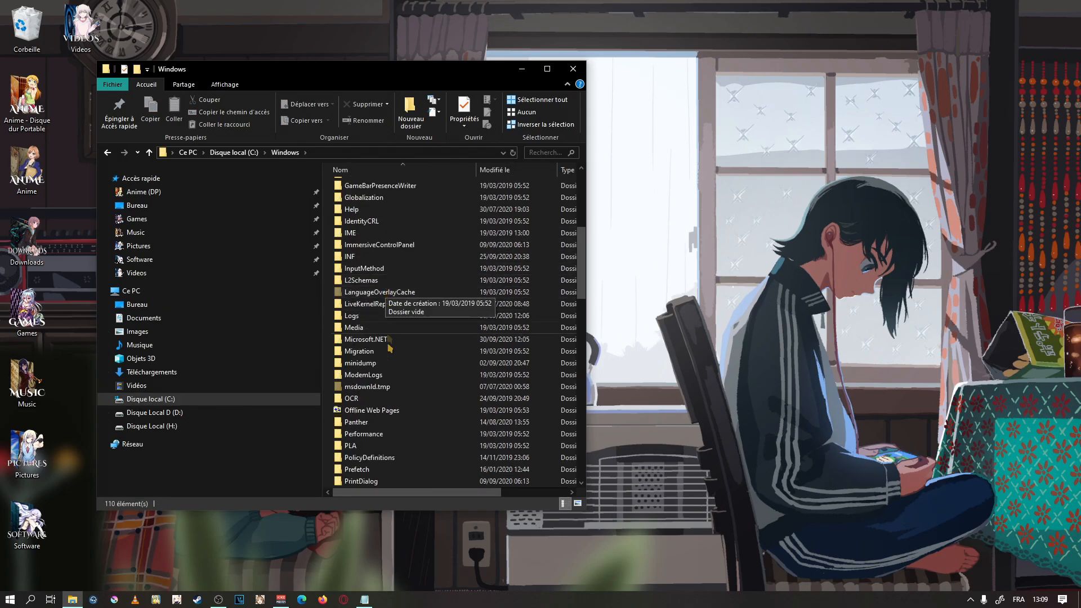
pyautogui.scroll(-5, 376, 451)
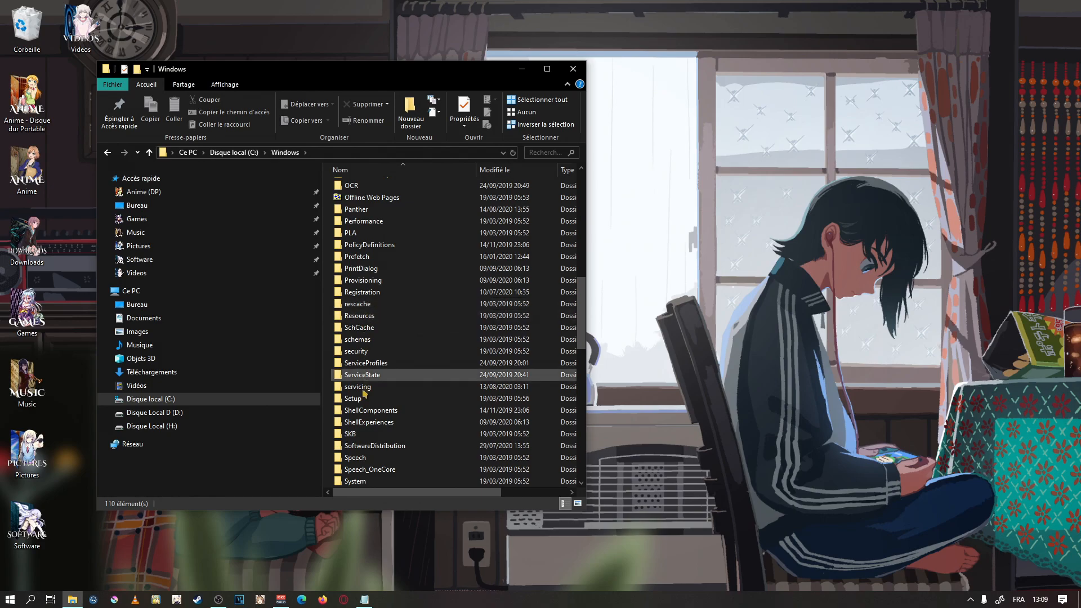
pyautogui.scroll(-3, 365, 406)
pyautogui.doubleClick(367, 353)
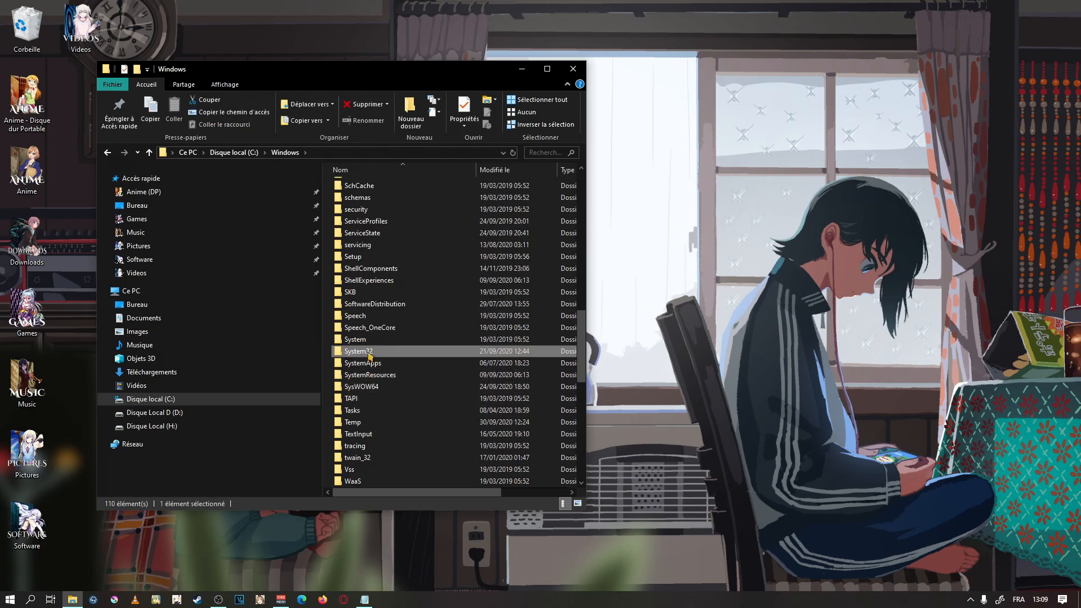
# Open the drivers folder inside System32 and go into its etc subfolder
pyautogui.scroll(-7, 427, 320)
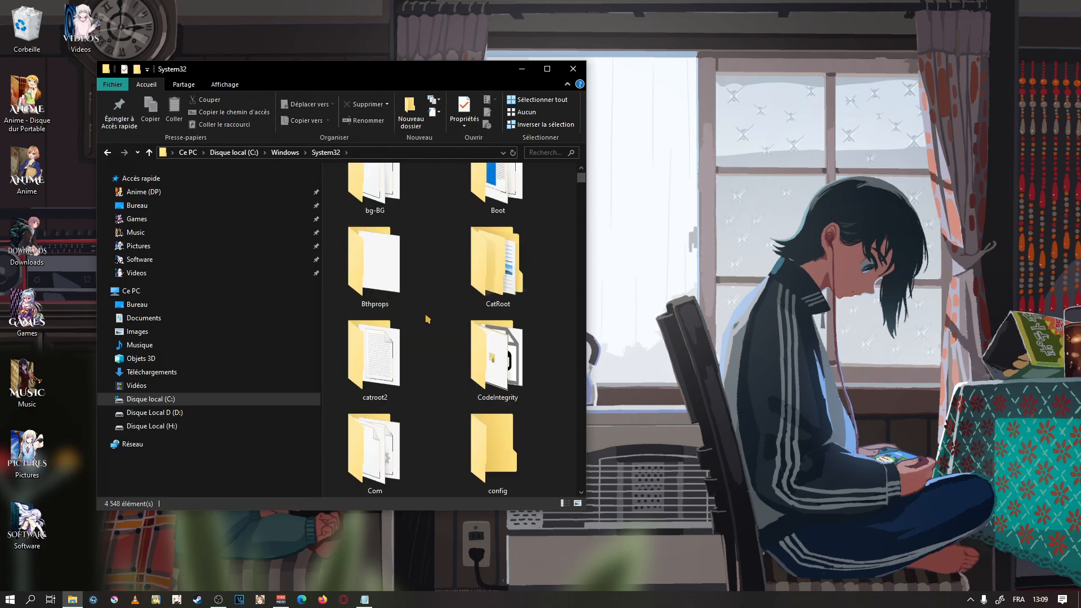
pyautogui.keyDown('ctrl'); pyautogui.scroll(-5, 443, 320); pyautogui.keyUp('ctrl')
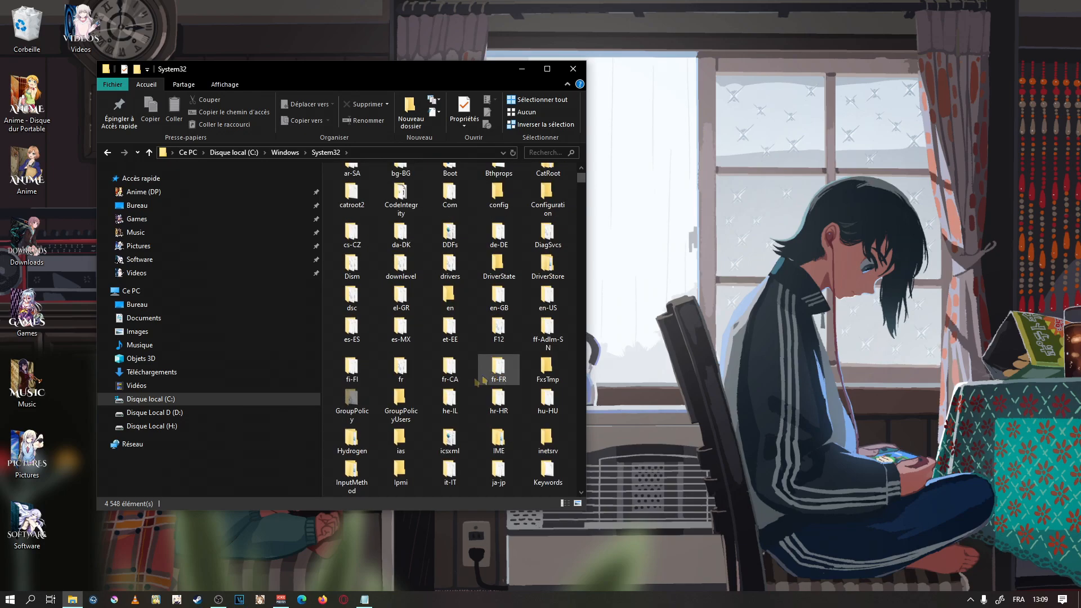
pyautogui.keyDown('ctrl'); pyautogui.scroll(-3, 445, 321); pyautogui.keyUp('ctrl')
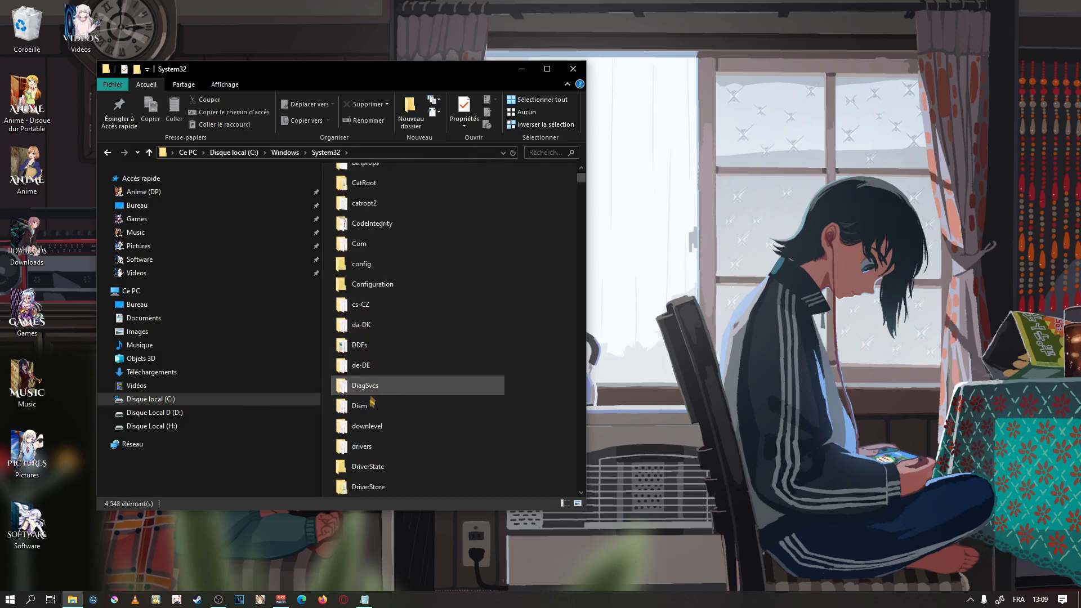
pyautogui.scroll(-1, 372, 366)
pyautogui.doubleClick(371, 386)
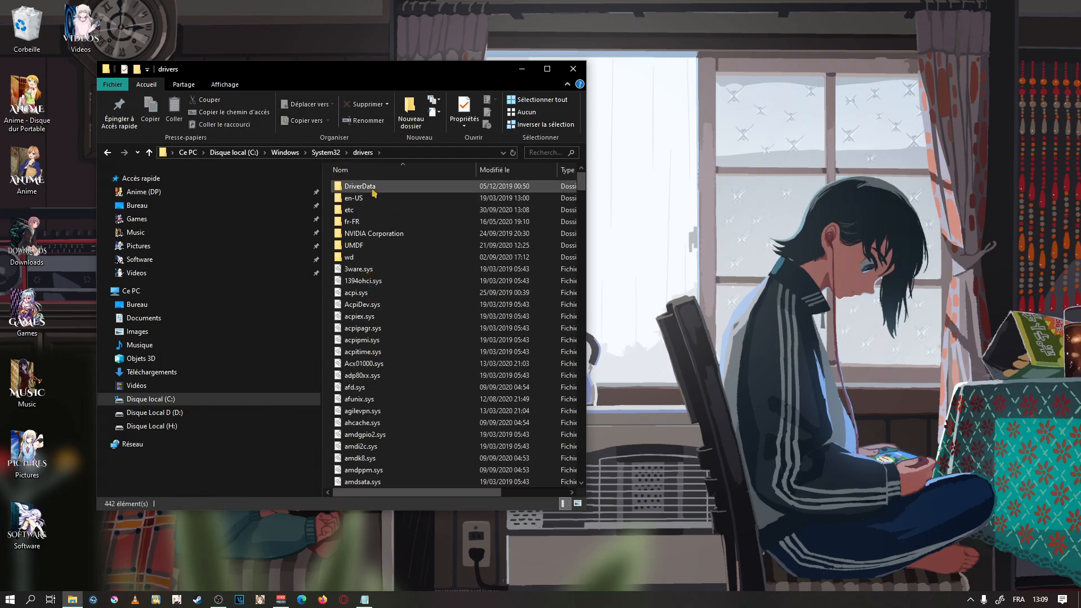
pyautogui.doubleClick(360, 211)
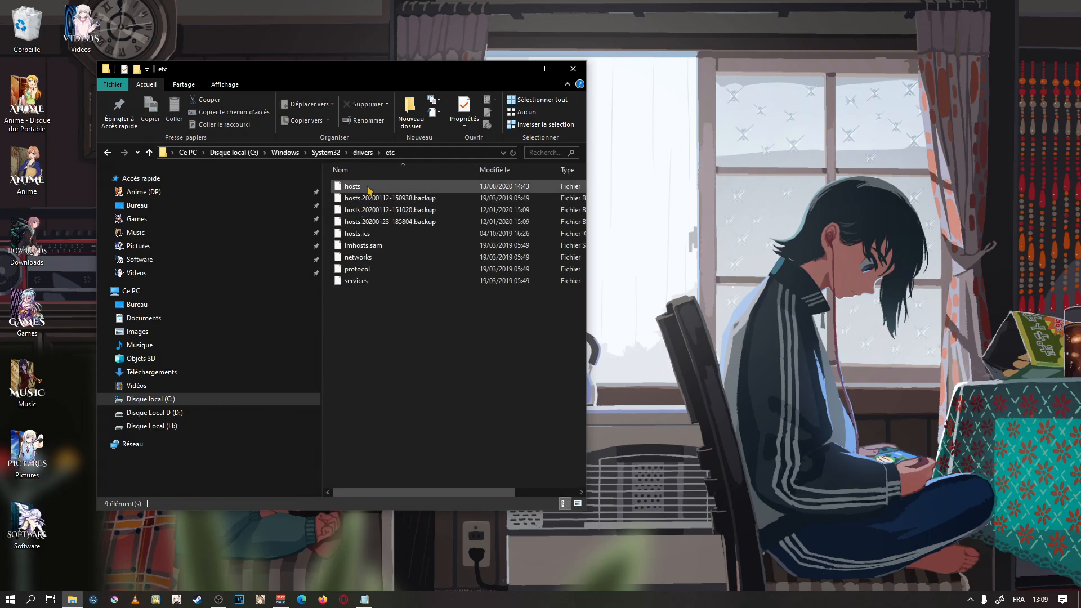
# Copy the hosts file from the etc folder to the desktop and move the File Explorer window clear of the copy
pyautogui.click(367, 186)
pyautogui.moveTo(367, 187); pyautogui.dragTo(875, 249)
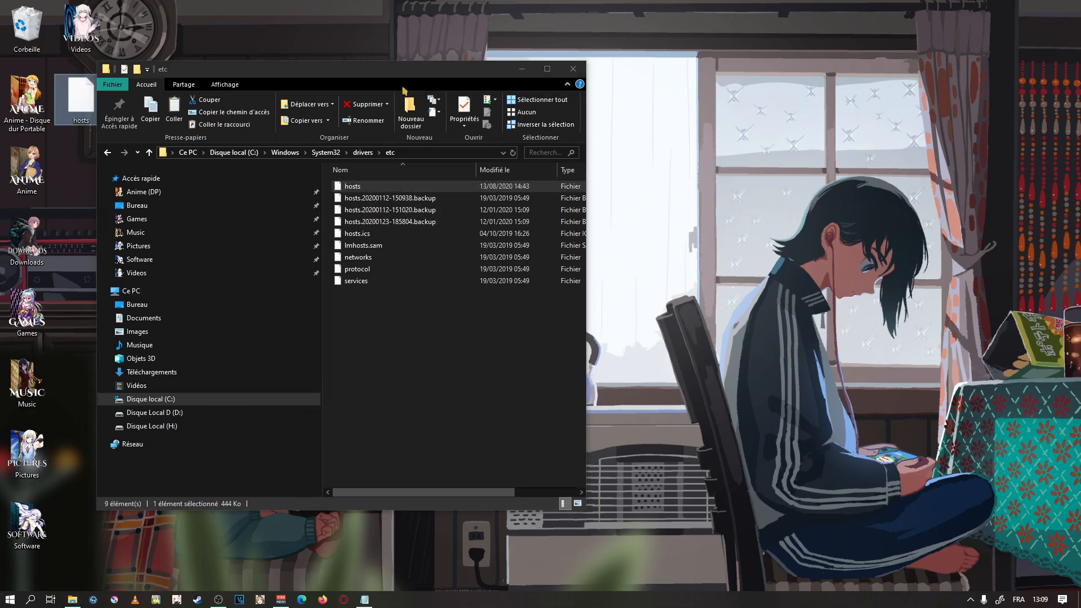
pyautogui.moveTo(375, 76); pyautogui.dragTo(683, 79)
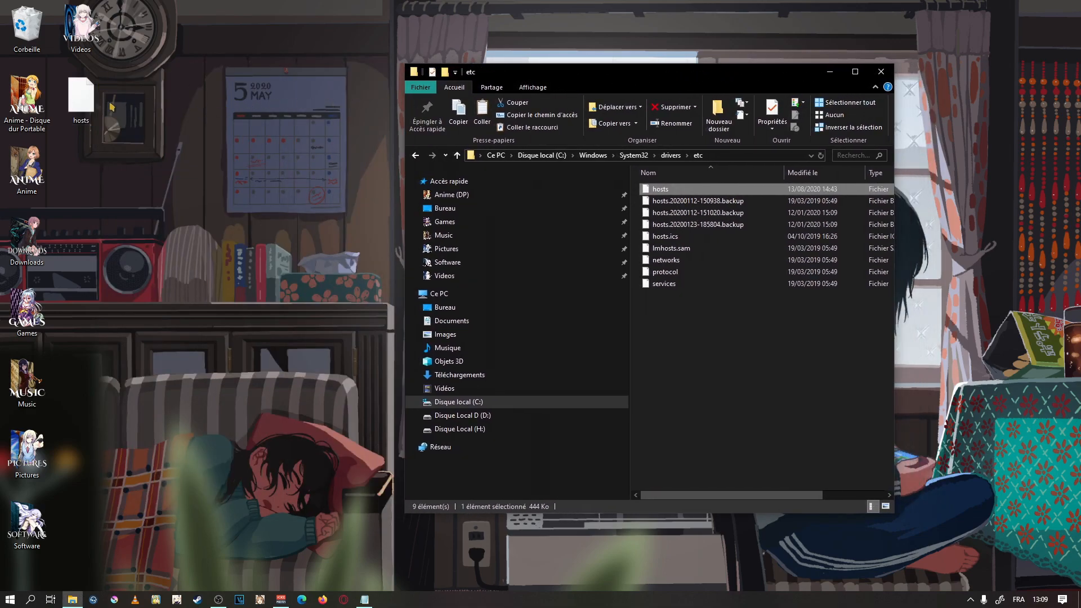
# Check the attributes in the properties of the desktop copy of hosts and close them
pyautogui.click(74, 107)
pyautogui.rightClick(74, 107)
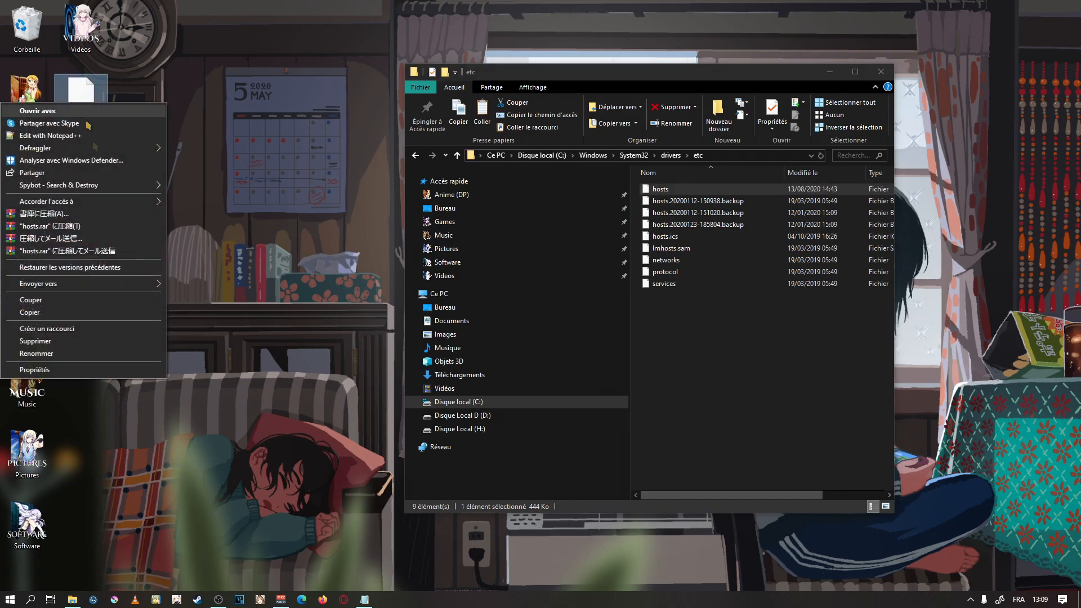
pyautogui.click(103, 369)
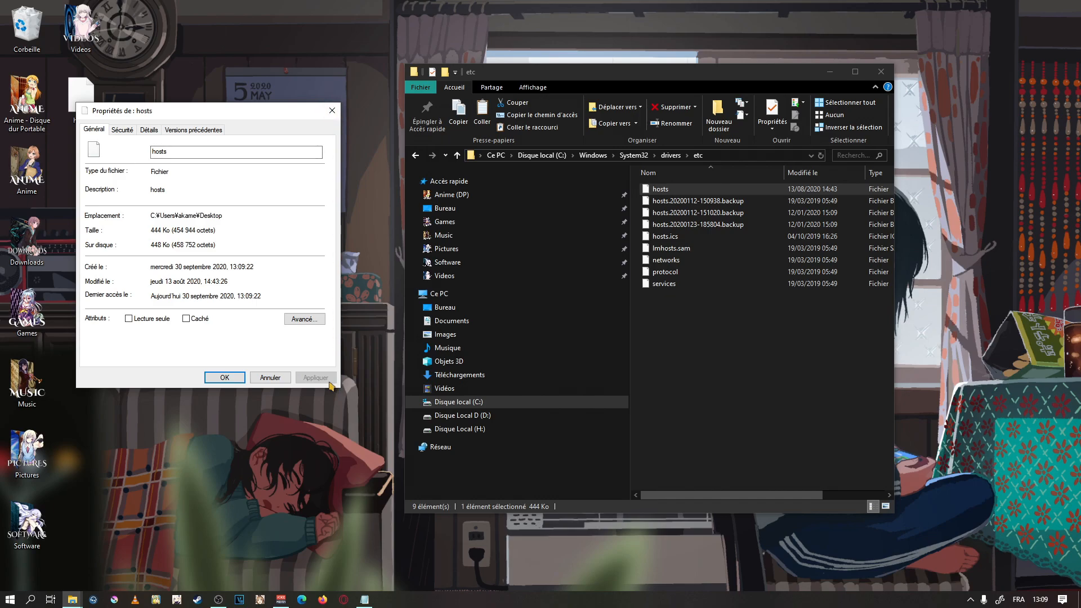
pyautogui.click(332, 111)
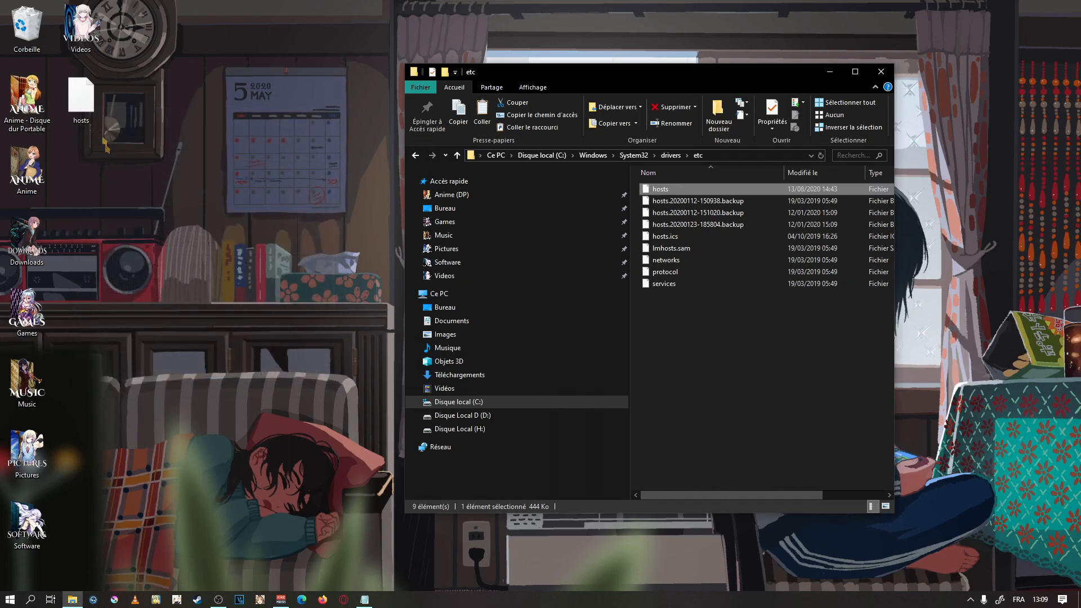
# Open the desktop copy of hosts with Bloc-notes
pyautogui.rightClick(88, 110)
pyautogui.click(89, 115)
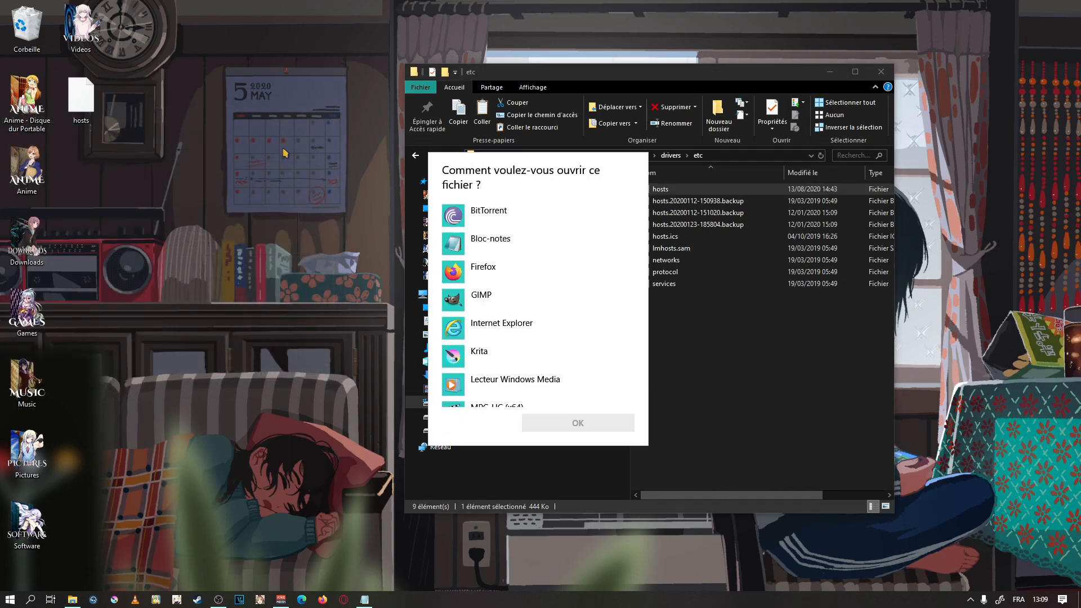
pyautogui.click(513, 241)
pyautogui.click(578, 422)
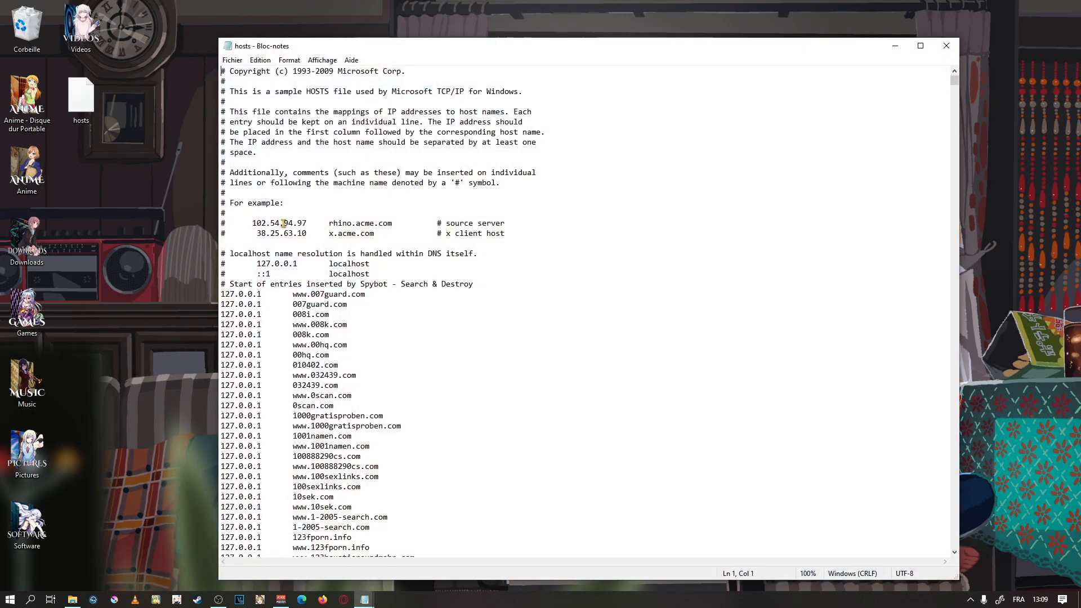
# Examine the 127.0.0.1 entries inserted by Spybot - Search & Destroy in the hosts file
pyautogui.click(486, 290)
pyautogui.moveTo(238, 287); pyautogui.dragTo(433, 280)
pyautogui.click(409, 301)
pyautogui.click(491, 276)
pyautogui.moveTo(953, 80); pyautogui.dragTo(446, 504)
pyautogui.moveTo(955, 541); pyautogui.dragTo(955, 448)
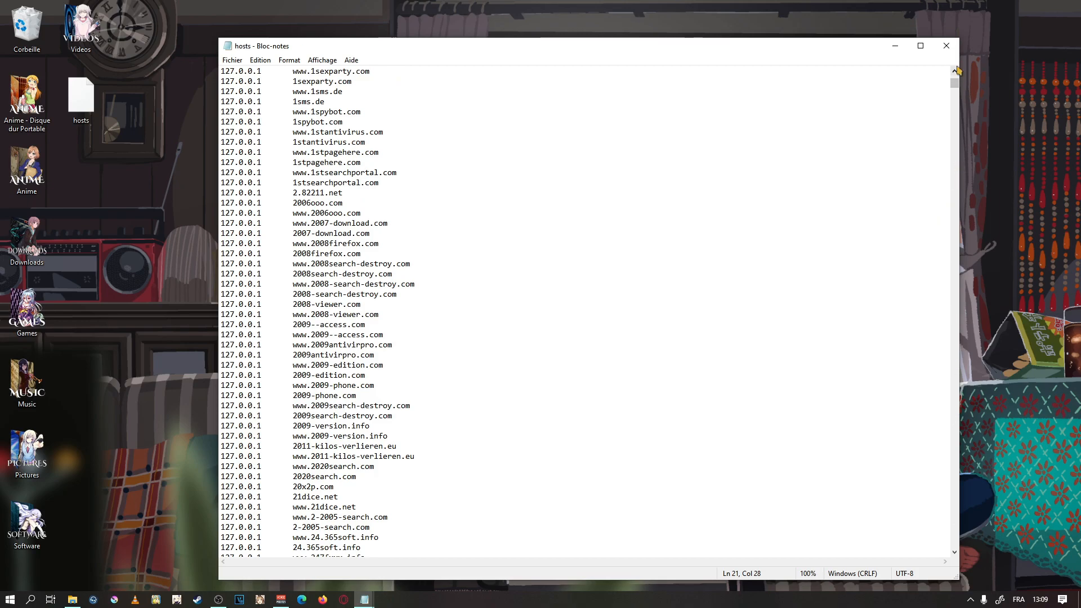
pyautogui.moveTo(956, 80); pyautogui.dragTo(854, 524)
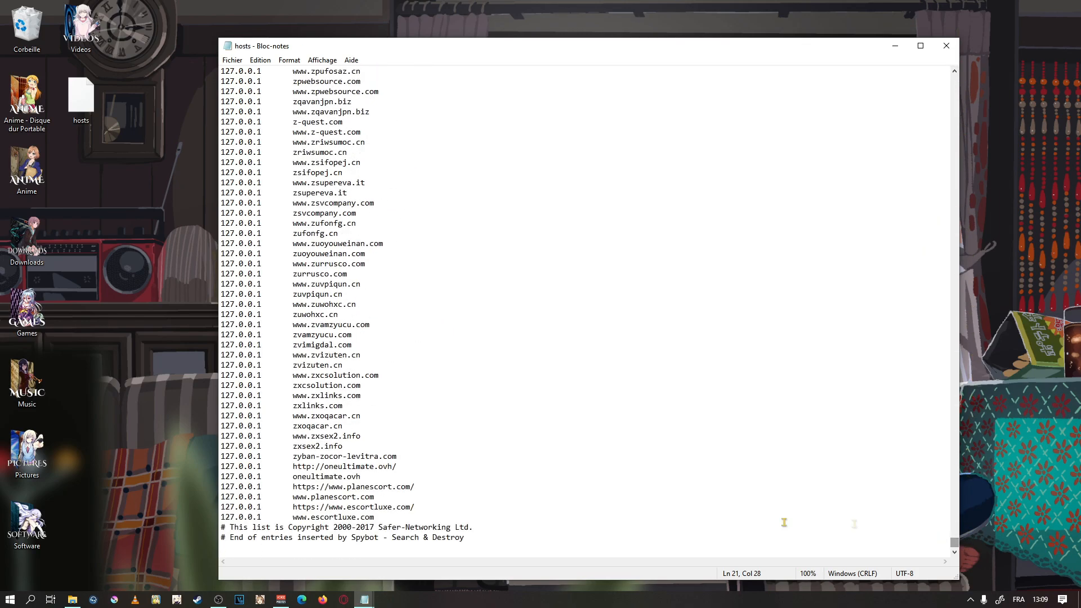
pyautogui.click(381, 517)
pyautogui.press('Return')
pyautogui.write('127.0.0')
pyautogui.press('Return')
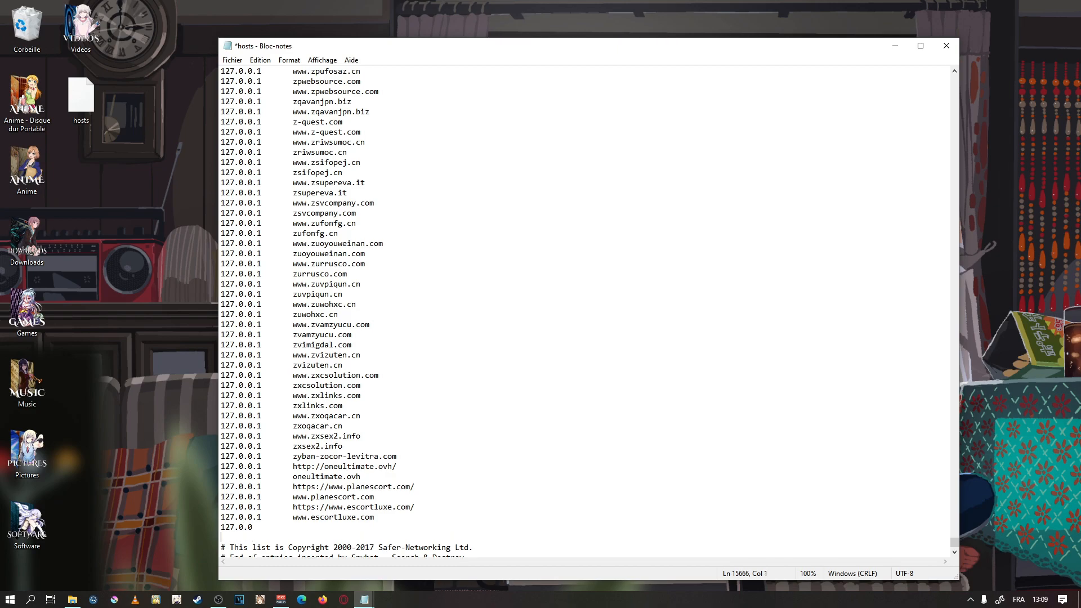
pyautogui.press('BackSpace')
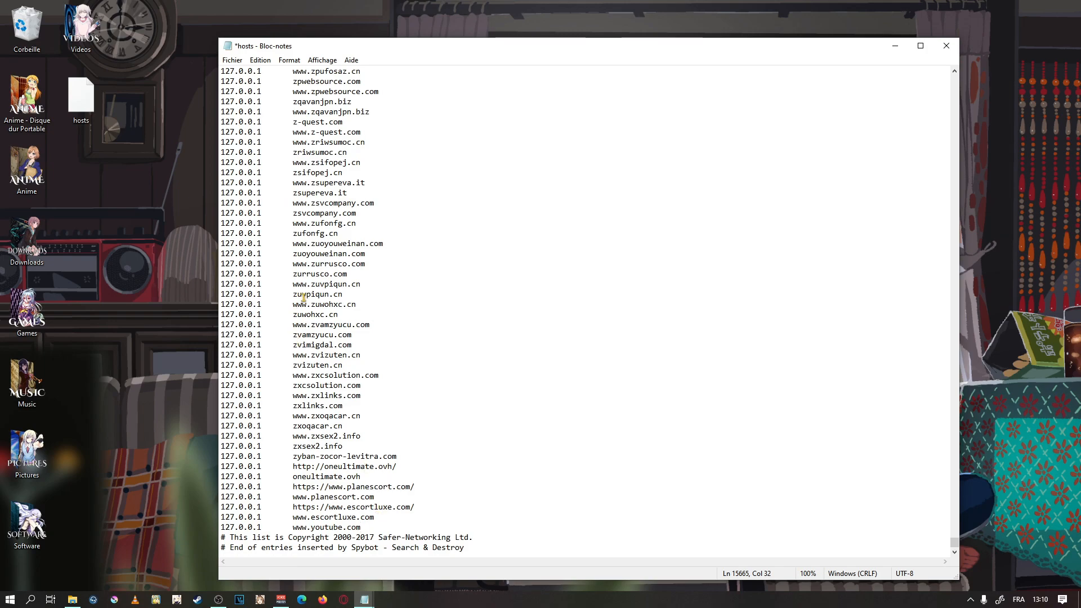
pyautogui.hotkey('ctrl', 's')
pyautogui.click(947, 45)
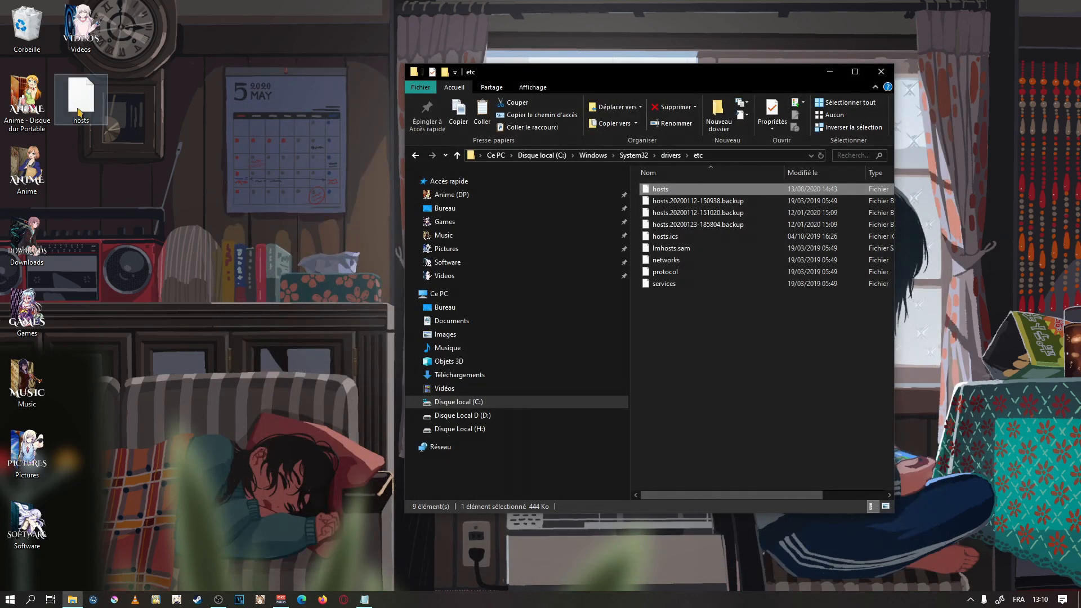
# Move the edited hosts file from the desktop into the etc folder, replacing the existing file with administrator rights
pyautogui.moveTo(80, 104); pyautogui.dragTo(740, 346)
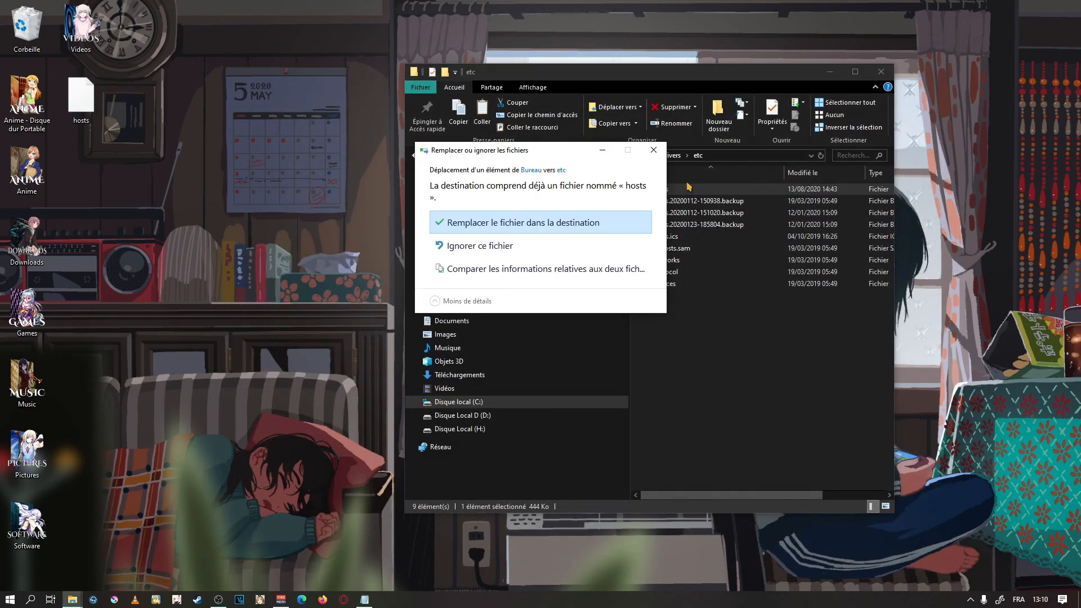
pyautogui.click(575, 221)
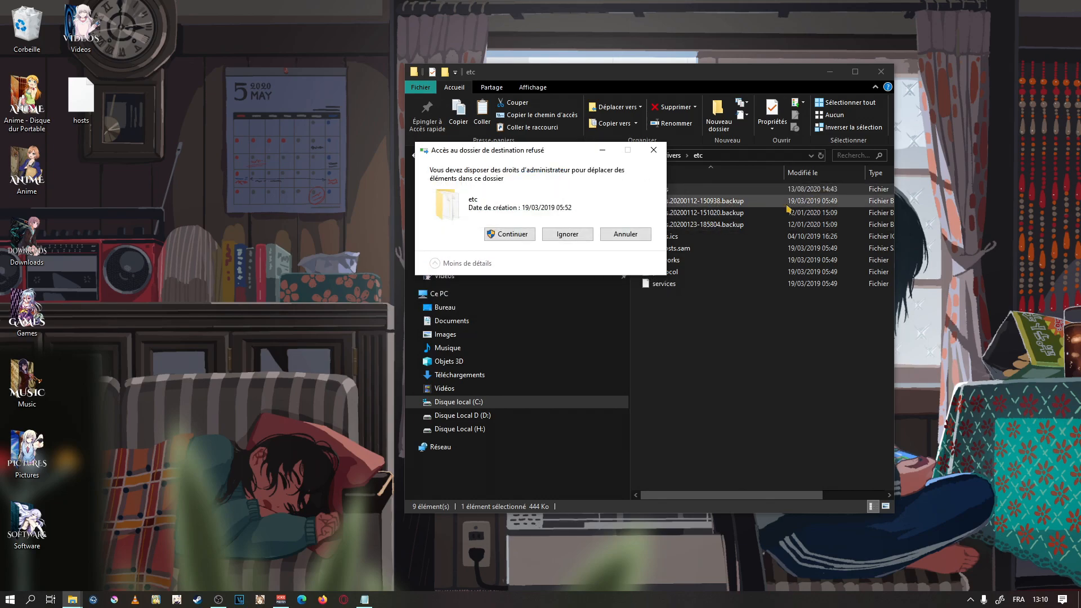
pyautogui.click(519, 235)
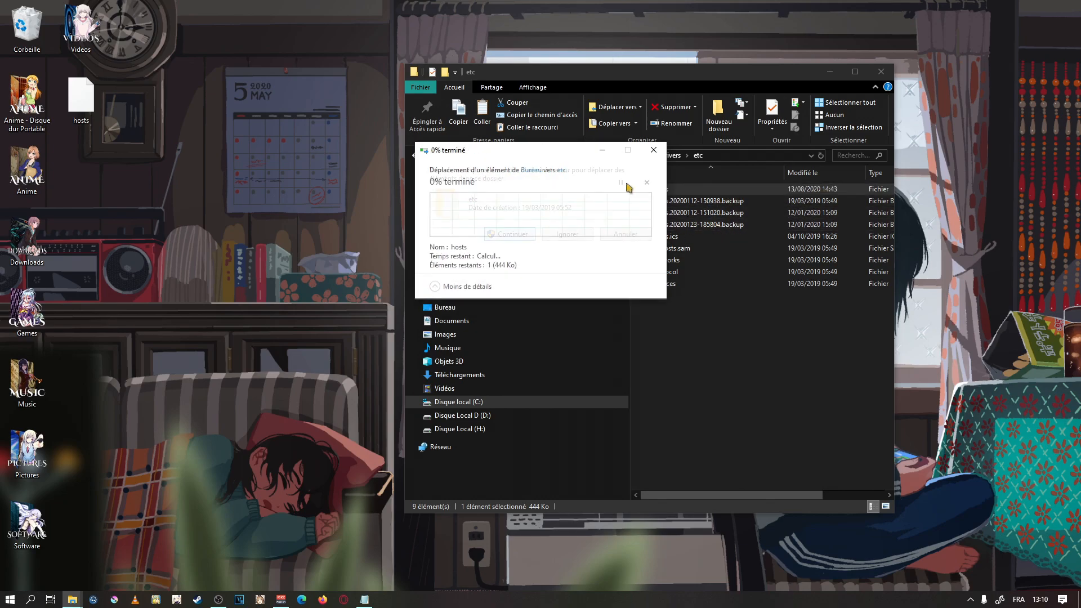
# Set the hosts file in the etc folder to read-only (Lecture seule) in its properties
pyautogui.rightClick(692, 193)
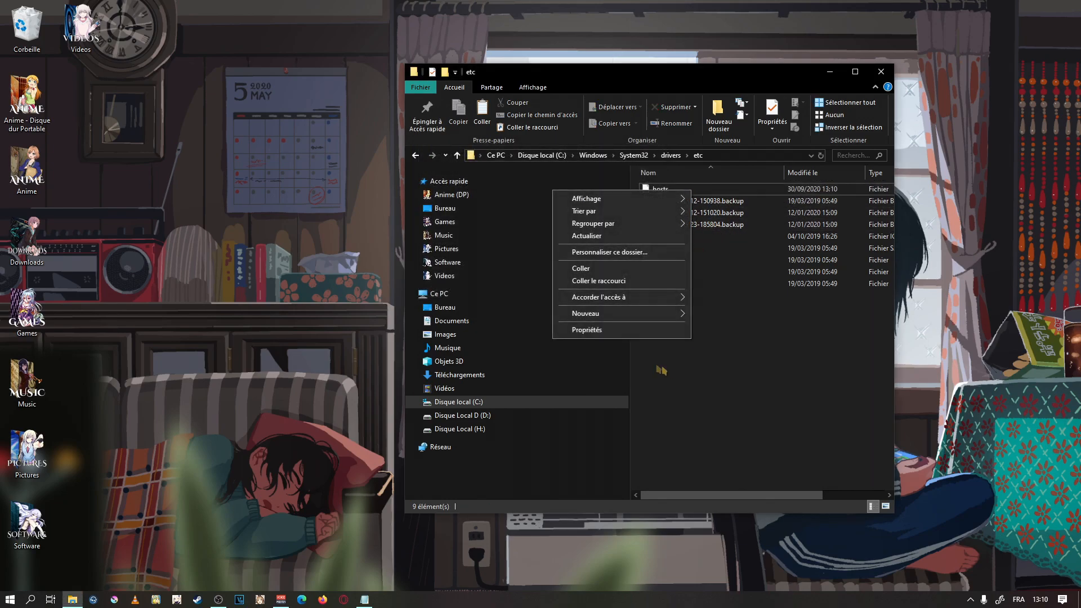
pyautogui.click(697, 193)
pyautogui.rightClick(696, 193)
pyautogui.click(611, 439)
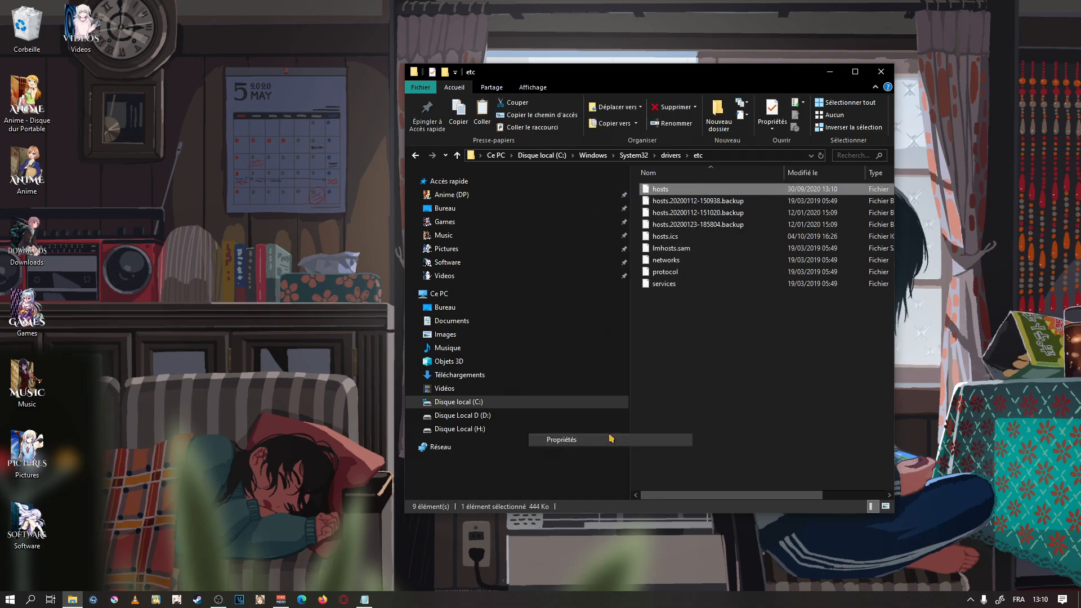
pyautogui.click(769, 409)
pyautogui.click(939, 463)
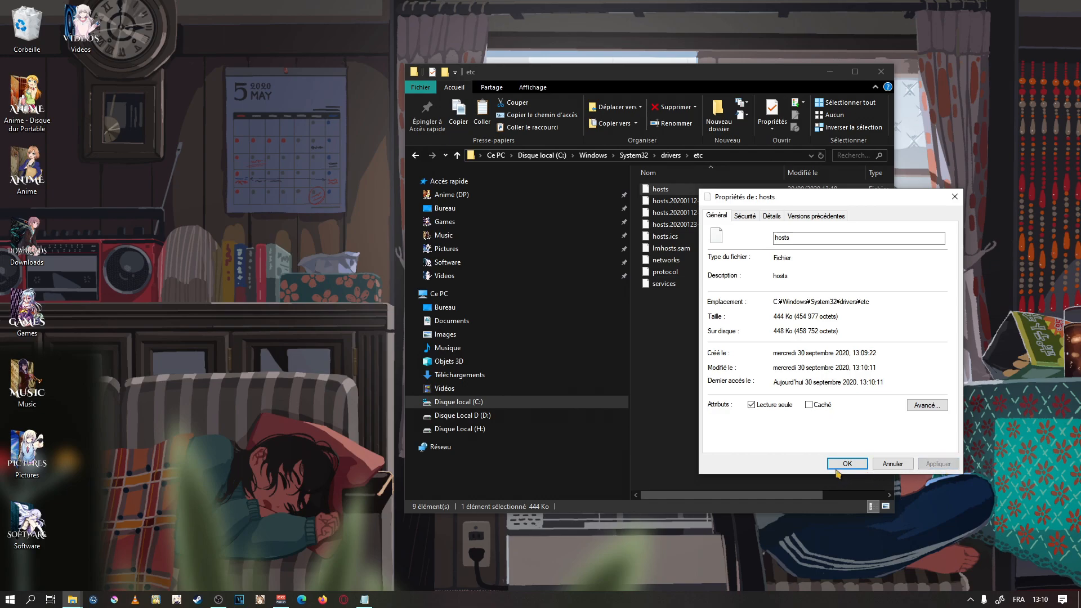
pyautogui.click(839, 466)
pyautogui.click(302, 599)
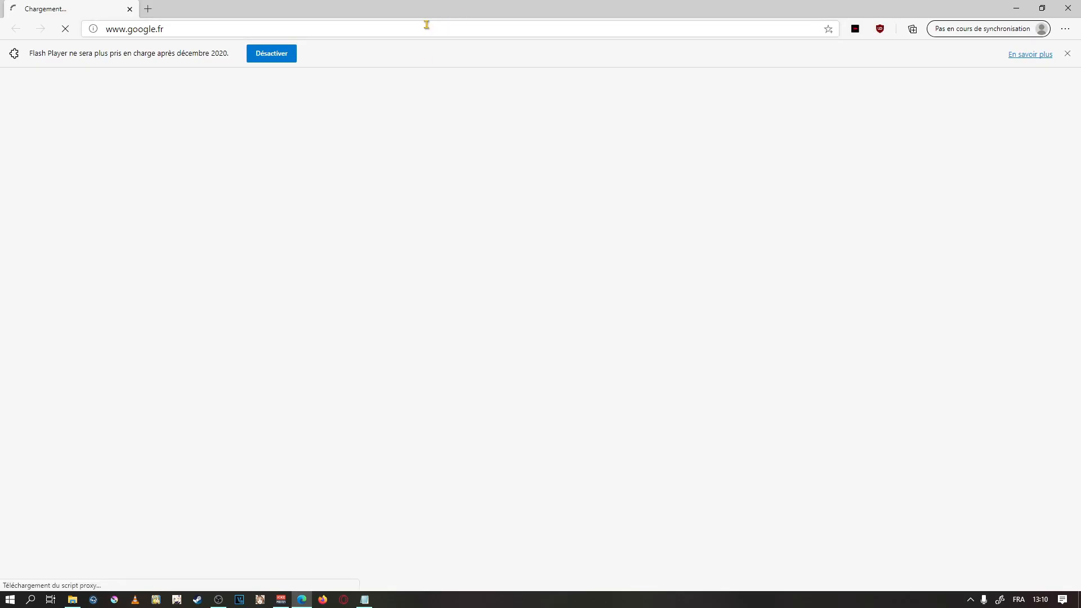
pyautogui.click(430, 31)
pyautogui.click(425, 141)
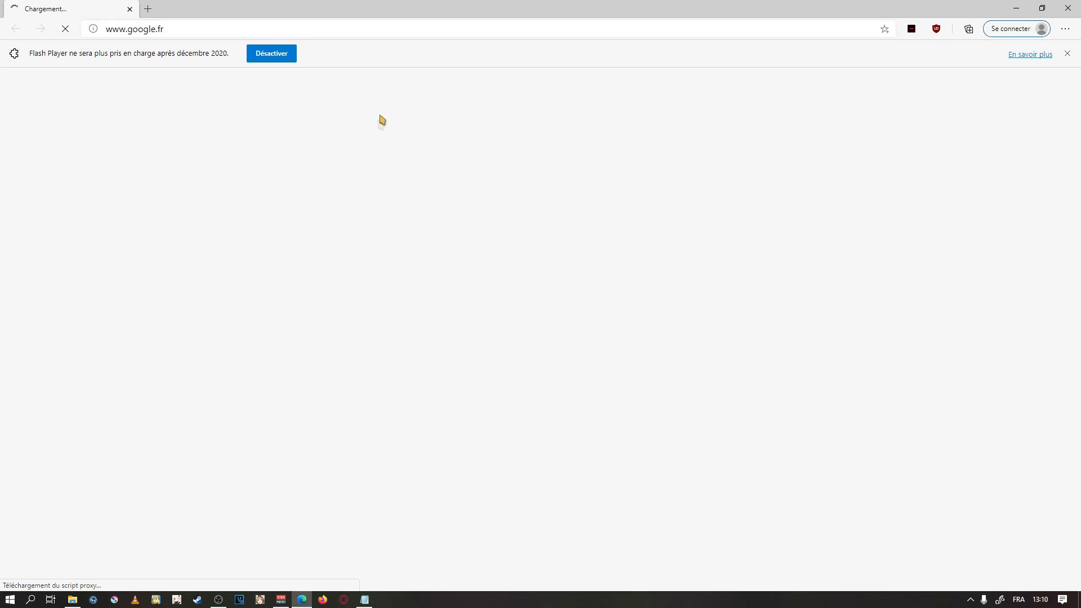
pyautogui.click(345, 29)
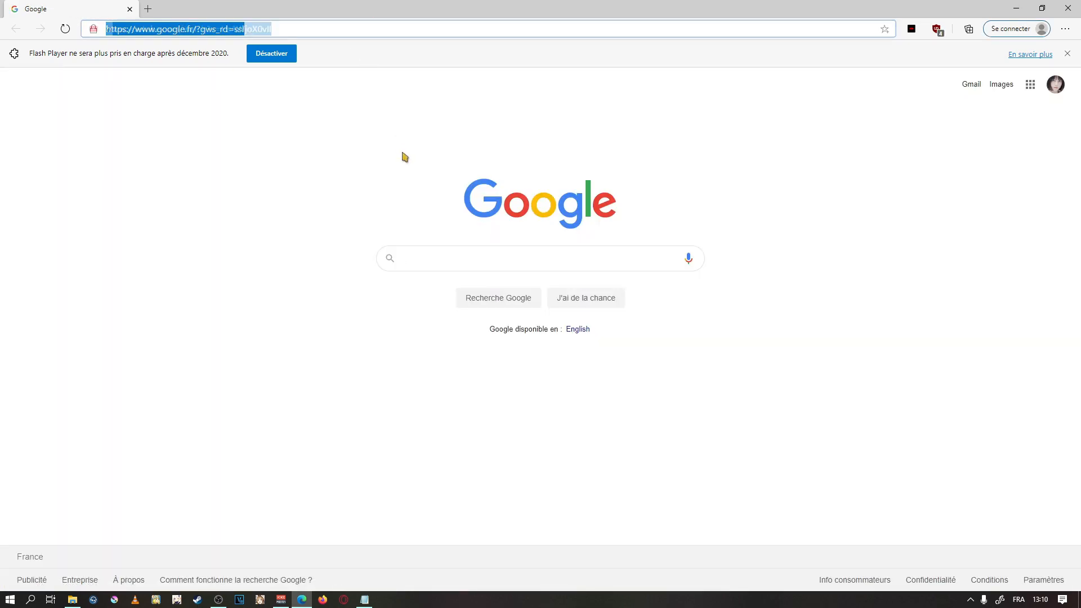
pyautogui.write('www.youtube.com')
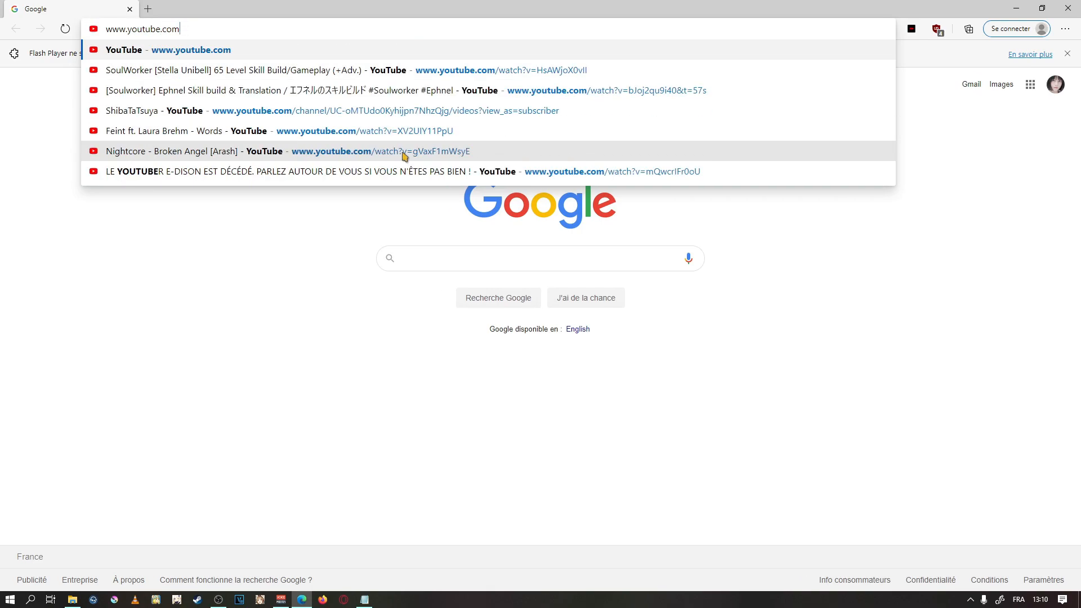
pyautogui.press('Return')
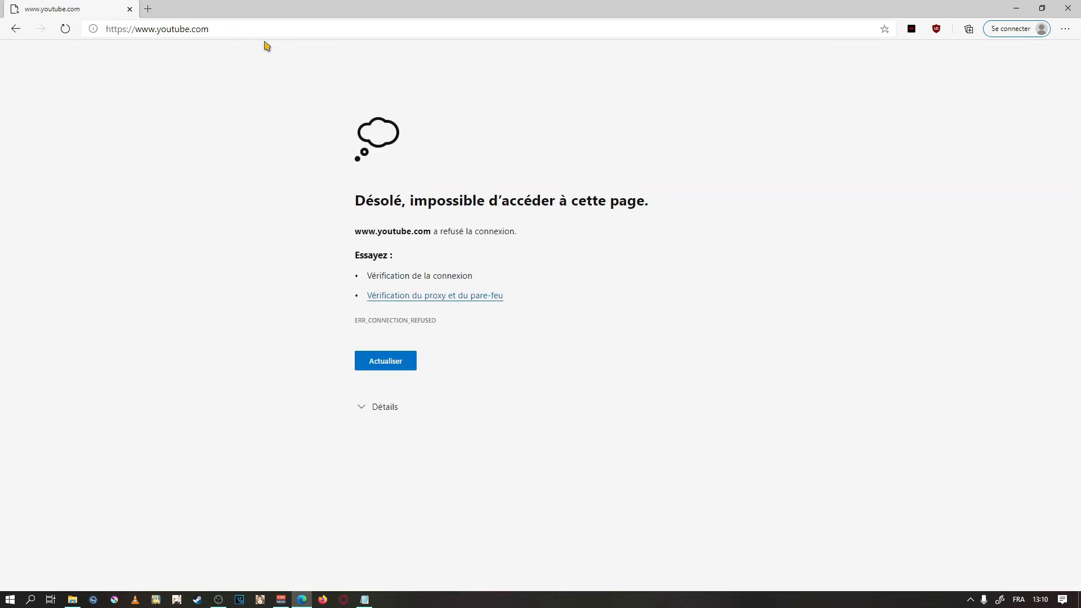
pyautogui.moveTo(337, 186); pyautogui.dragTo(653, 212)
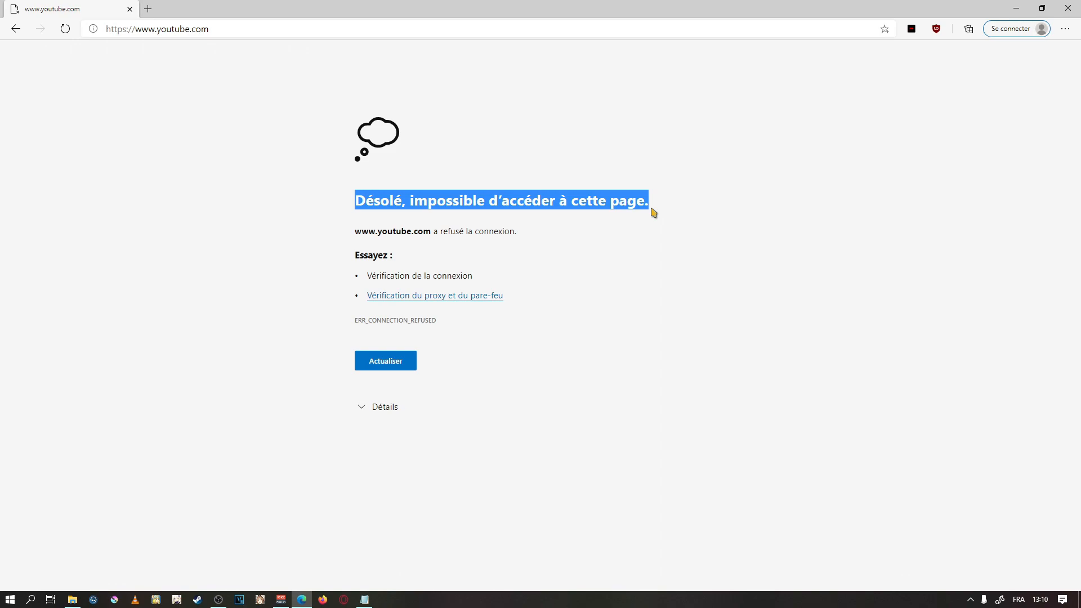
pyautogui.moveTo(810, 7); pyautogui.dragTo(578, 70)
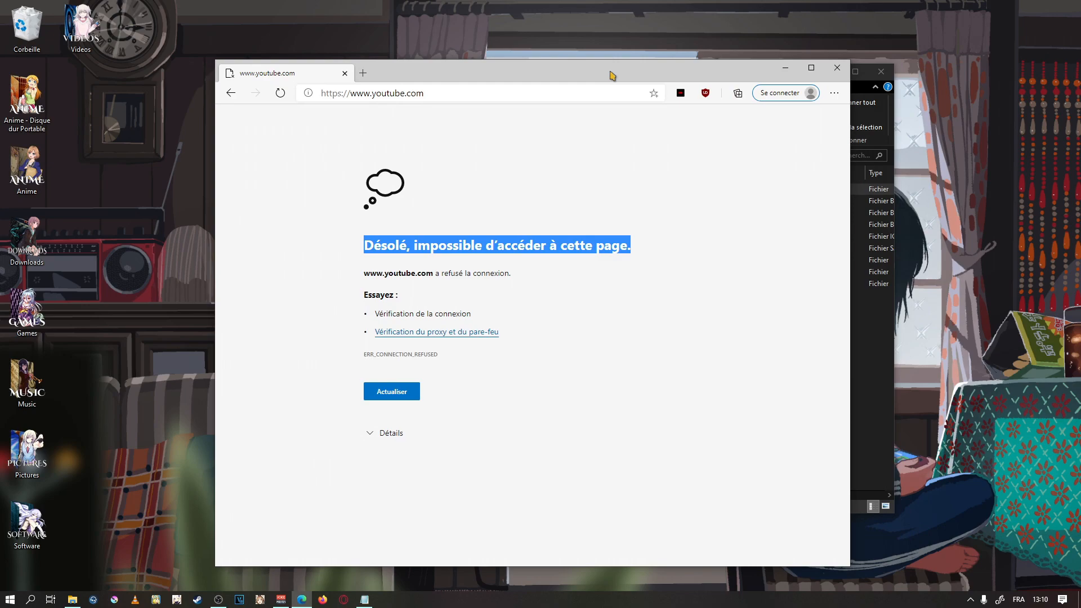